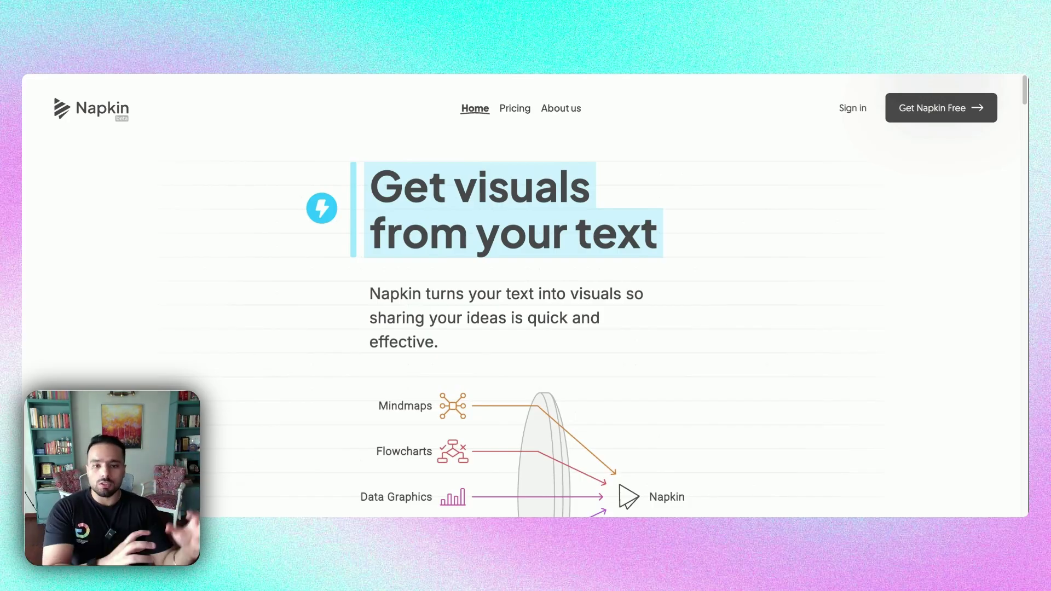
# Start a new napkin with the Draft with AI option to reach the AI prompt page.
pyautogui.scroll(-10, 525, 296)
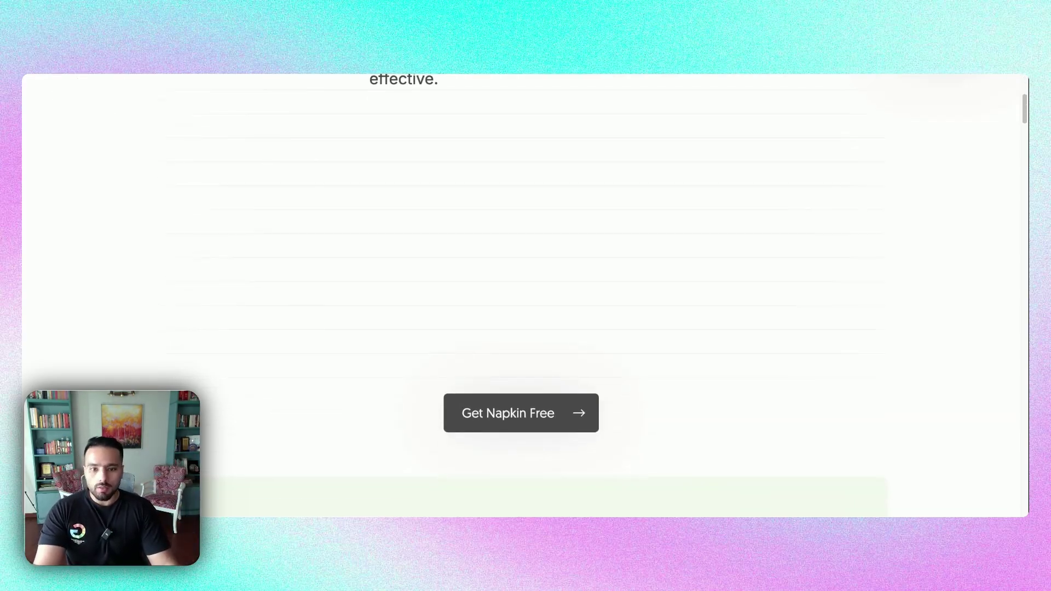
pyautogui.scroll(-6, 526, 295)
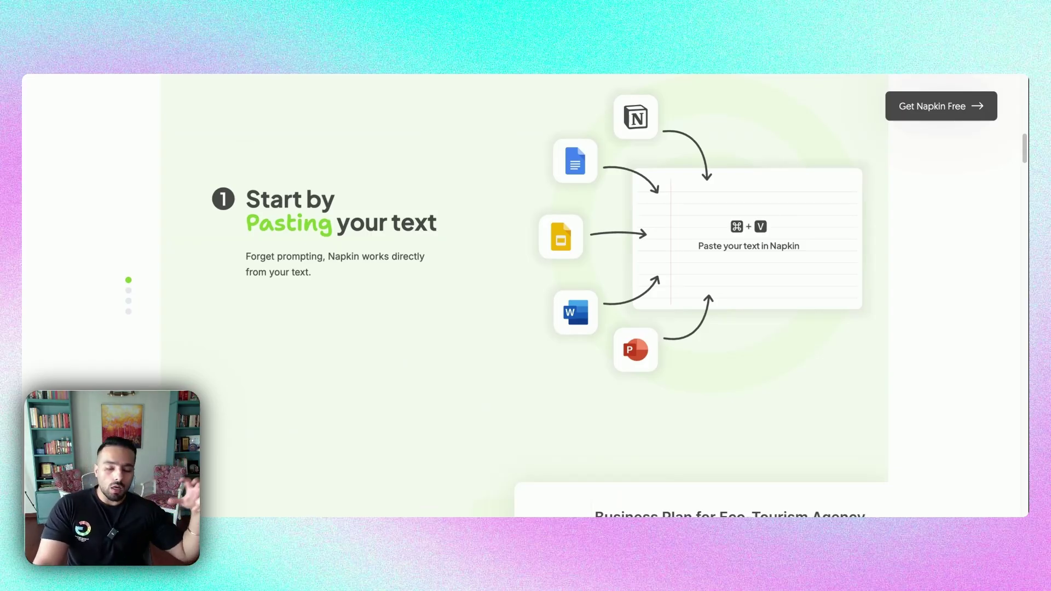
pyautogui.scroll(-3, 525, 295)
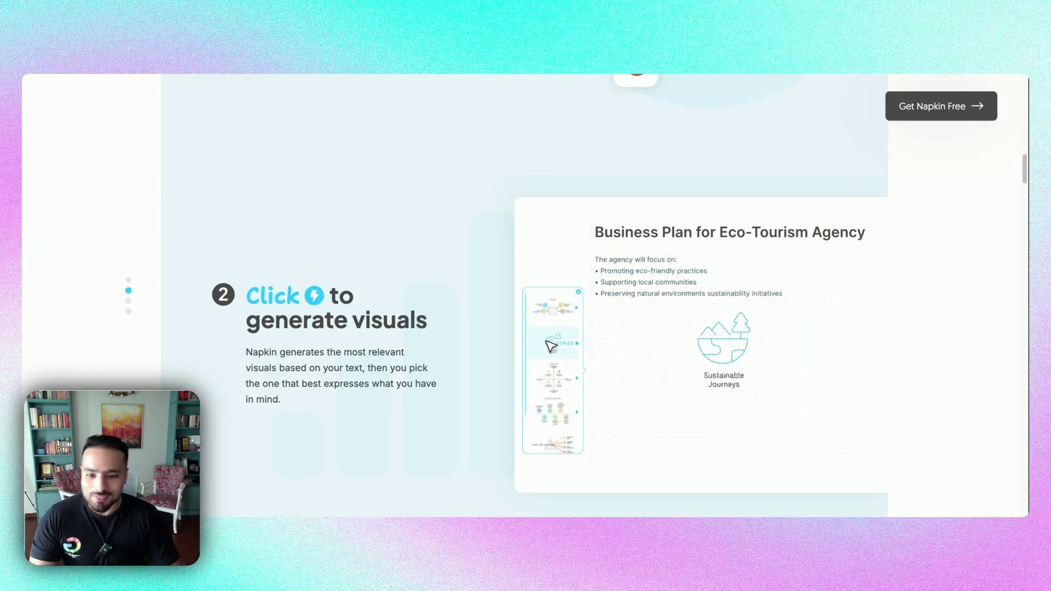
pyautogui.scroll(-10, 547, 296)
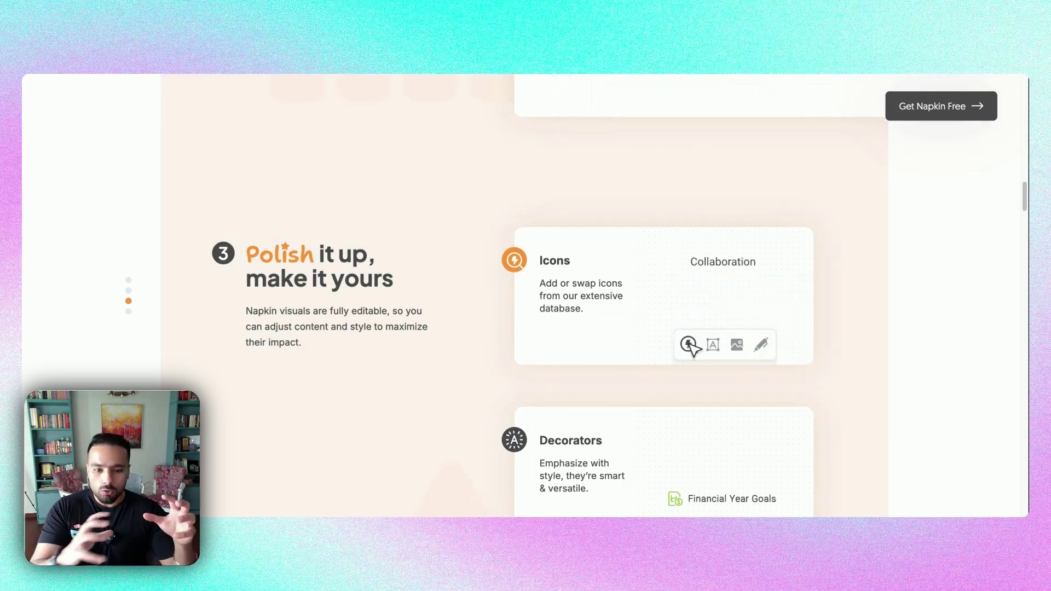
pyautogui.scroll(-5, 695, 295)
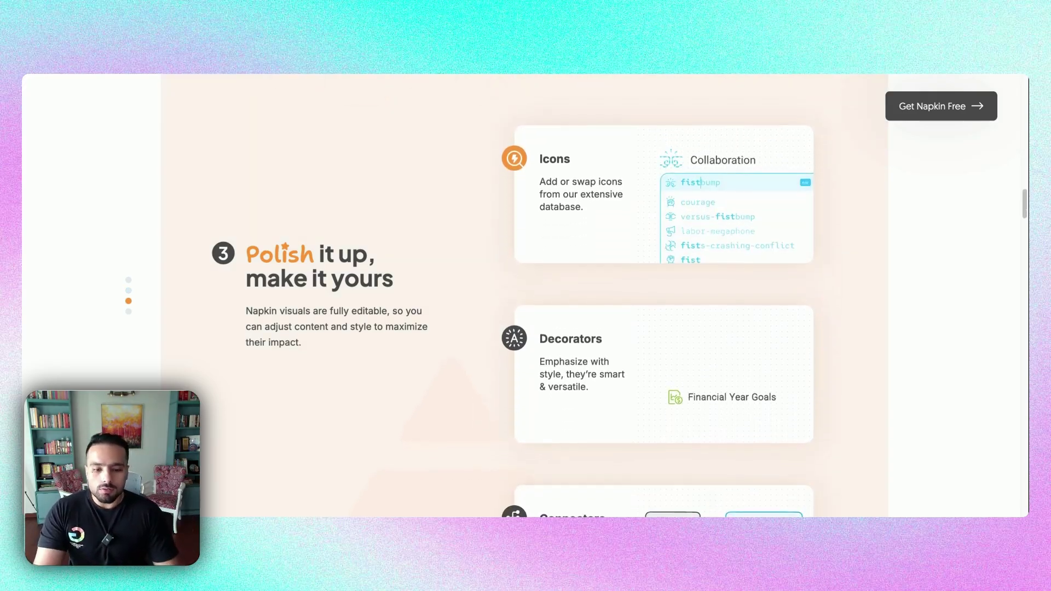
pyautogui.scroll(-1, 656, 296)
pyautogui.scroll(-2, 656, 296)
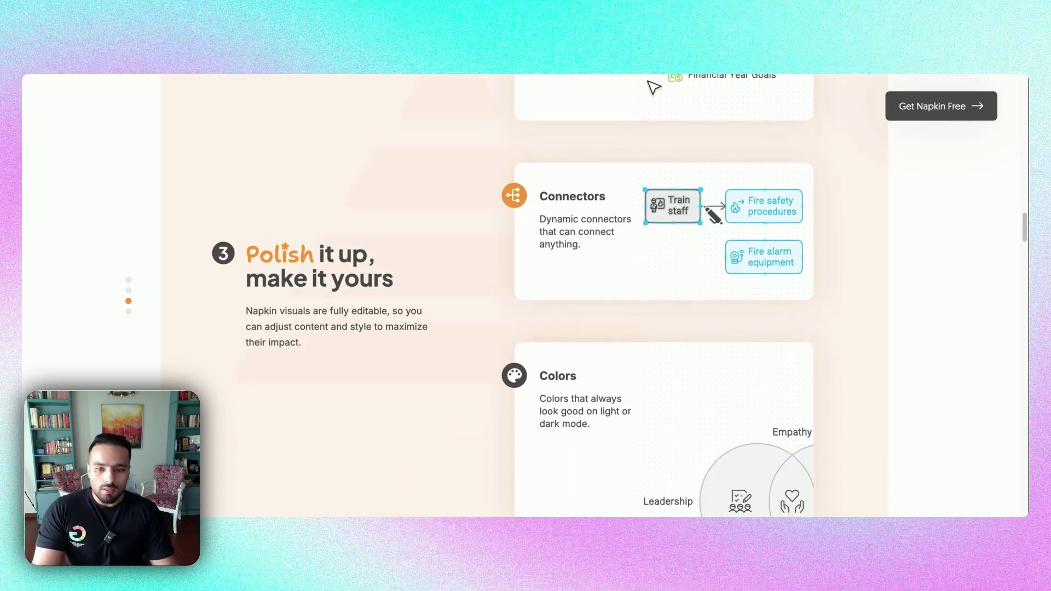
pyautogui.scroll(-1, 662, 295)
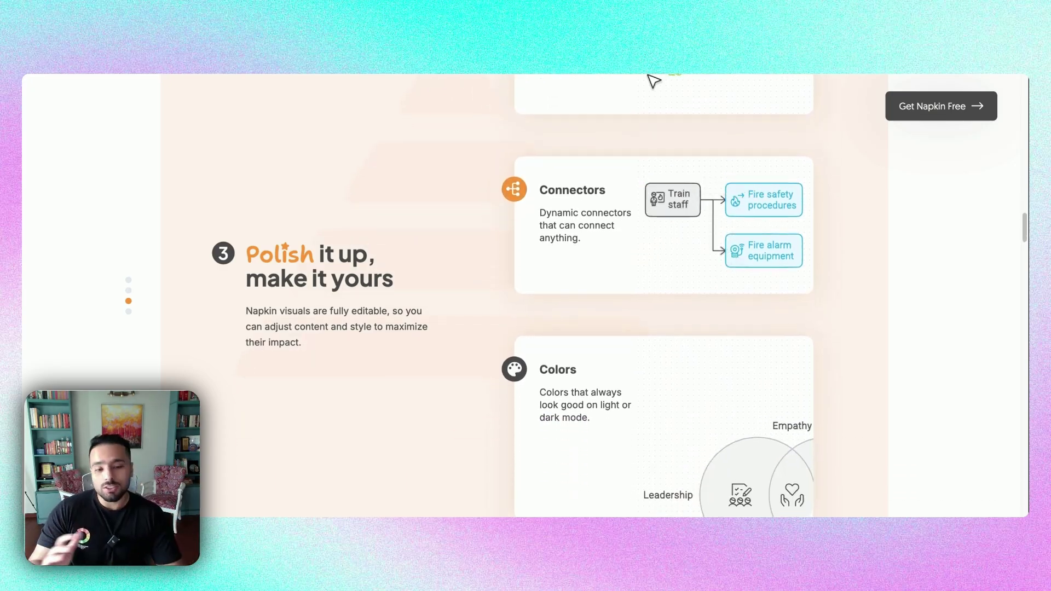
pyautogui.scroll(-5, 657, 295)
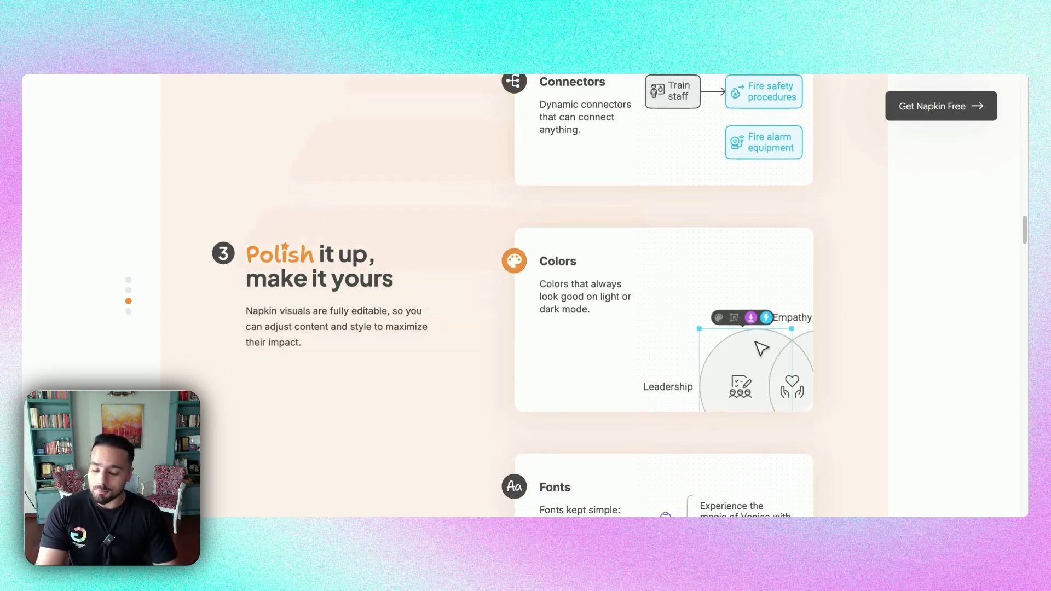
pyautogui.scroll(-3, 657, 295)
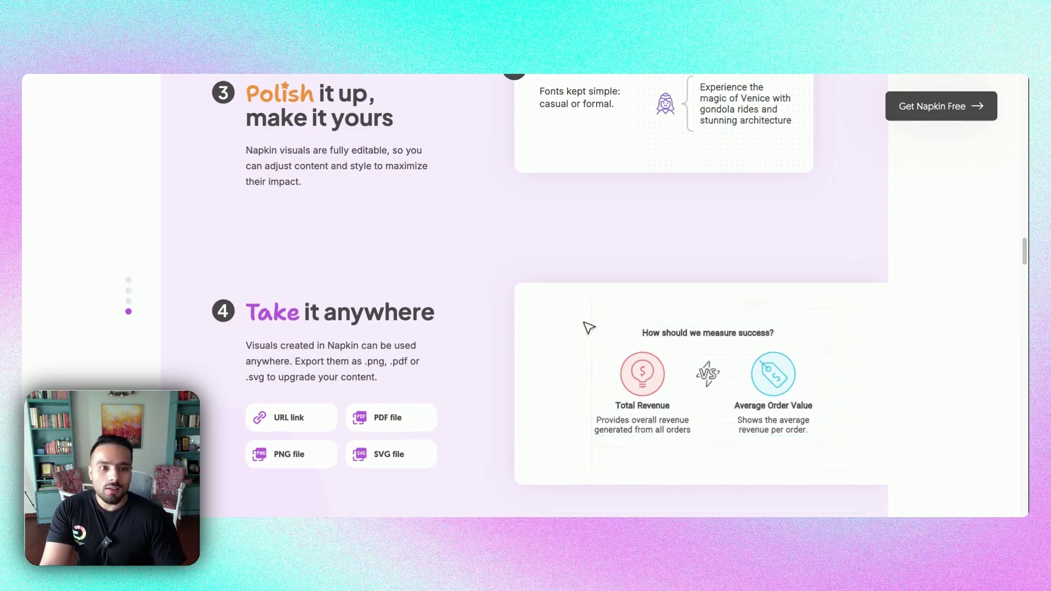
pyautogui.scroll(20, 277, 403)
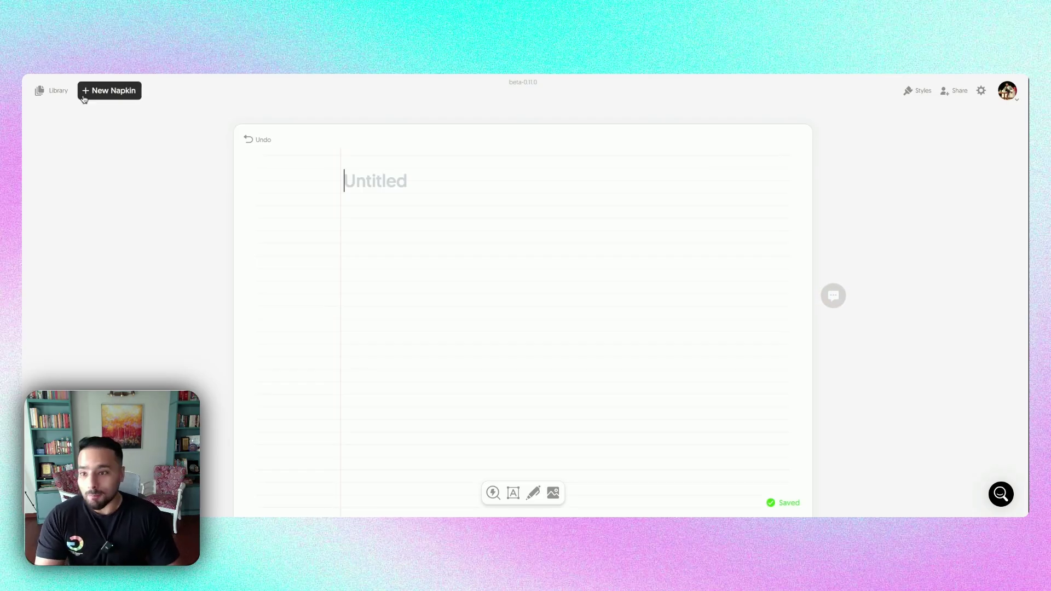
pyautogui.click(126, 92)
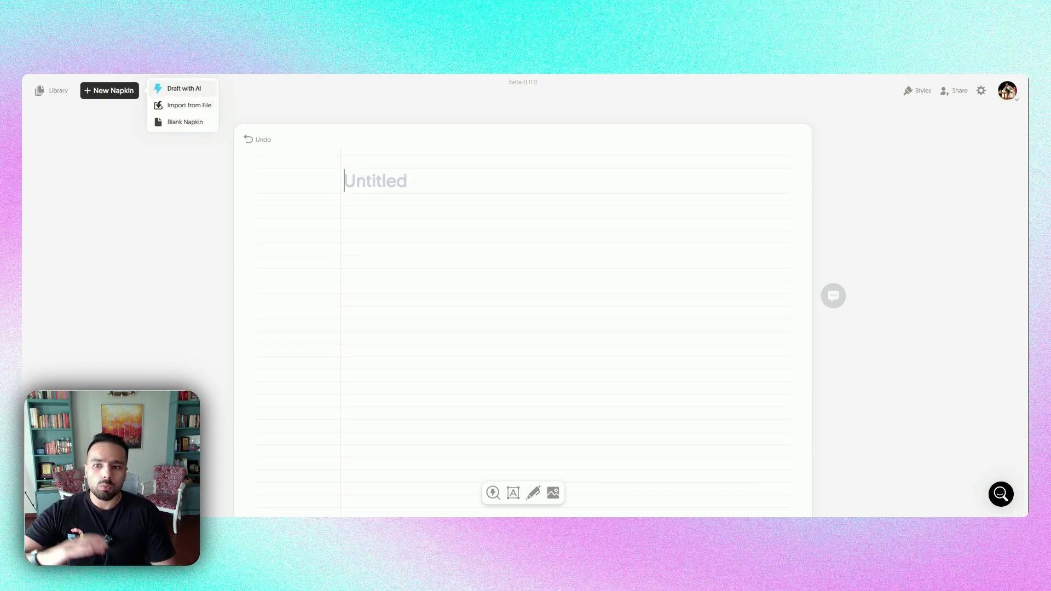
pyautogui.click(184, 88)
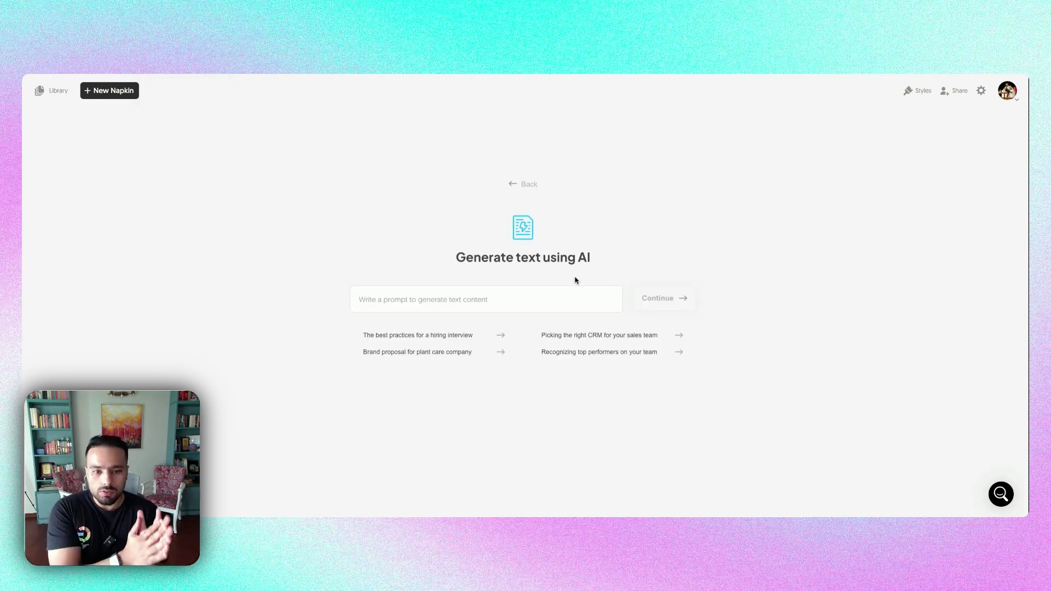
# Have the AI write the plant care brand proposal, then select its first paragraph.
pyautogui.click(405, 353)
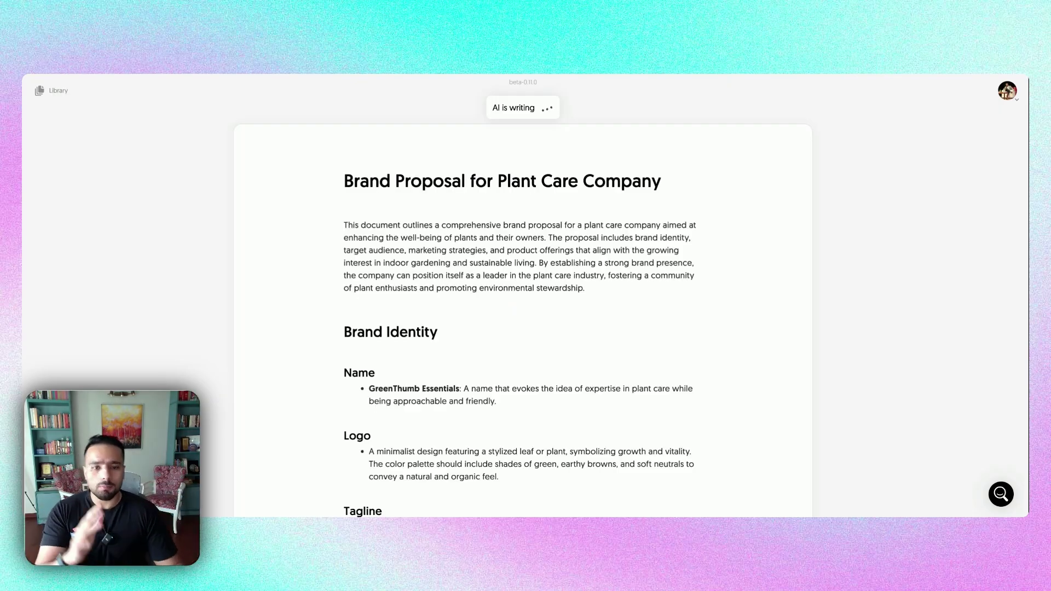
pyautogui.scroll(-10, 625, 297)
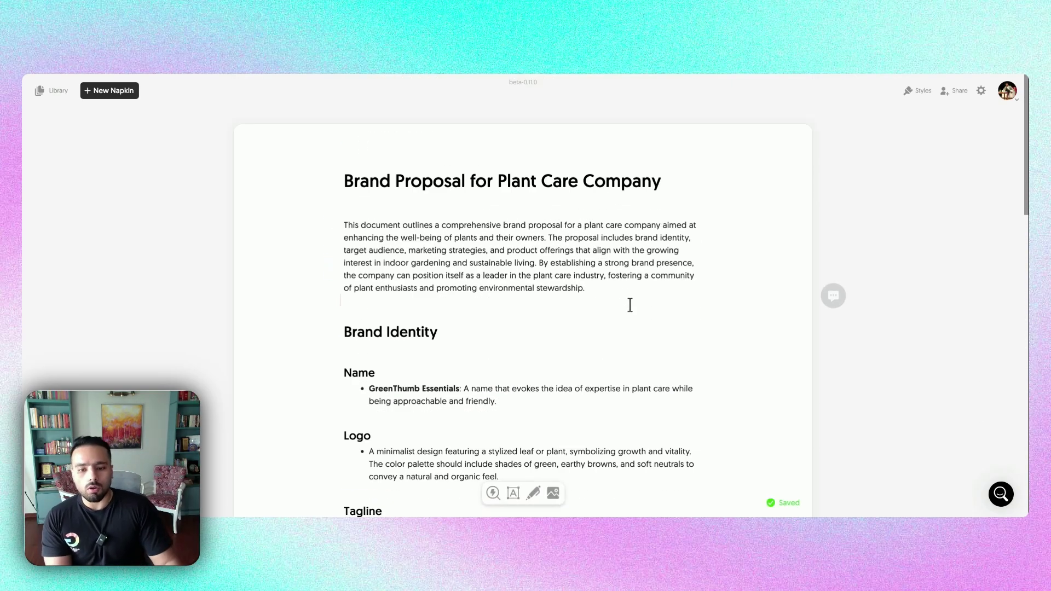
pyautogui.scroll(-4, 627, 304)
pyautogui.scroll(-10, 628, 312)
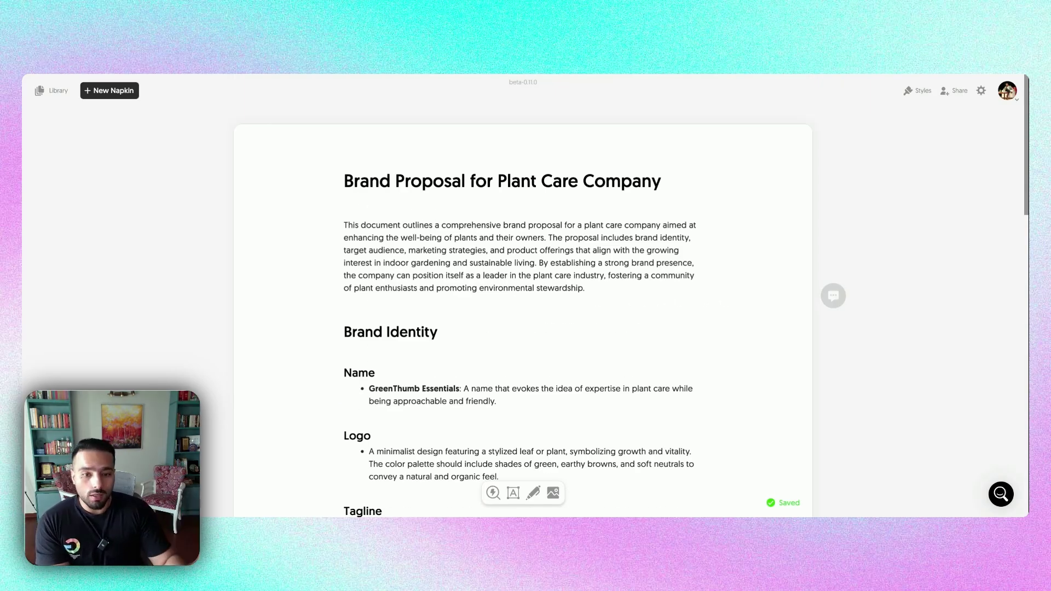
pyautogui.moveTo(597, 286)
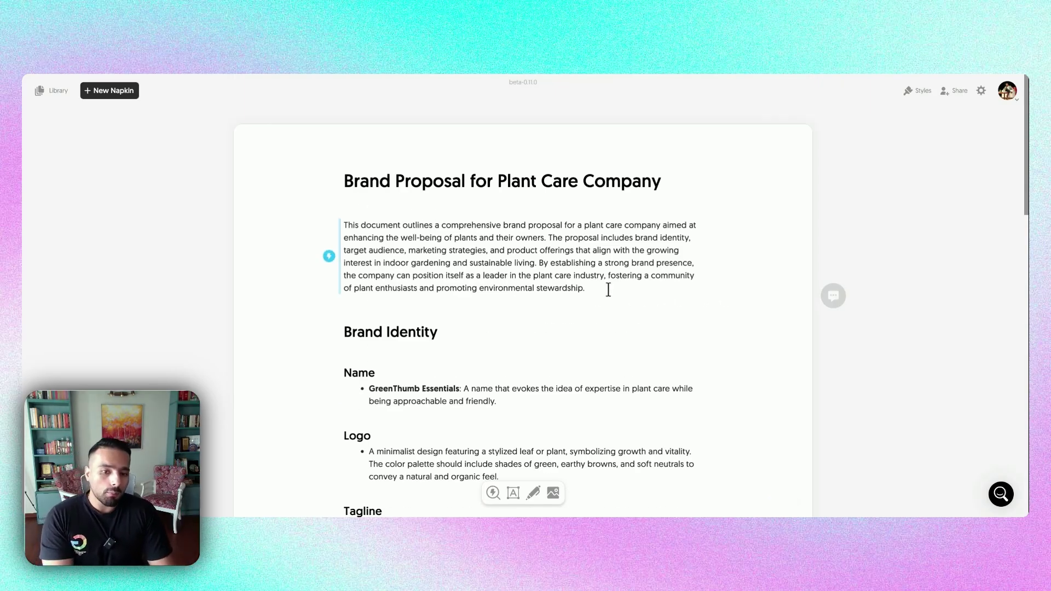
pyautogui.moveTo(586, 286); pyautogui.dragTo(341, 225)
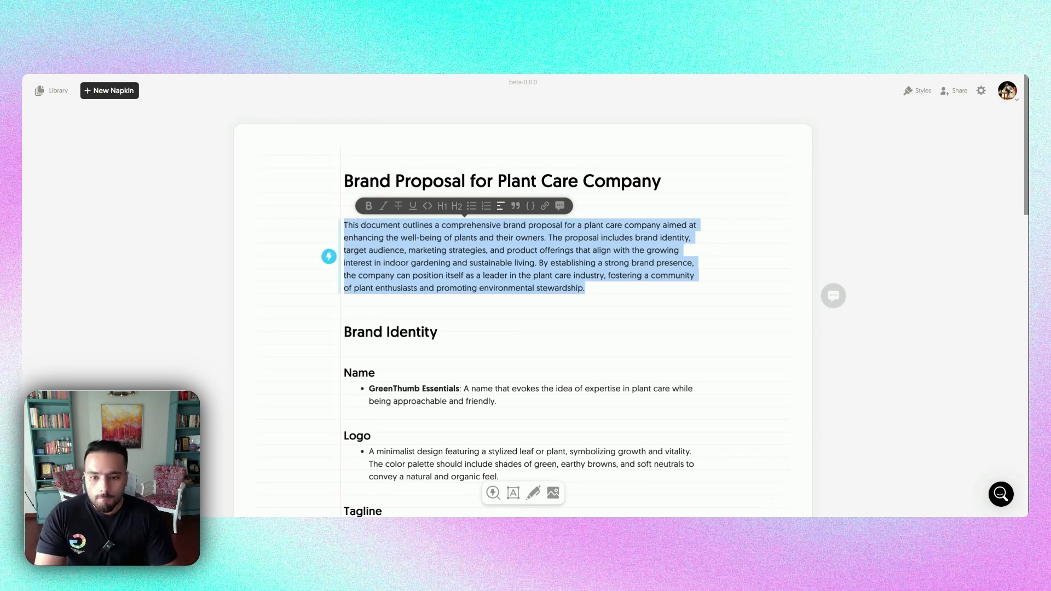
# Generate a visual from the selected paragraph and try the umbrella-style layout.
pyautogui.click(329, 256)
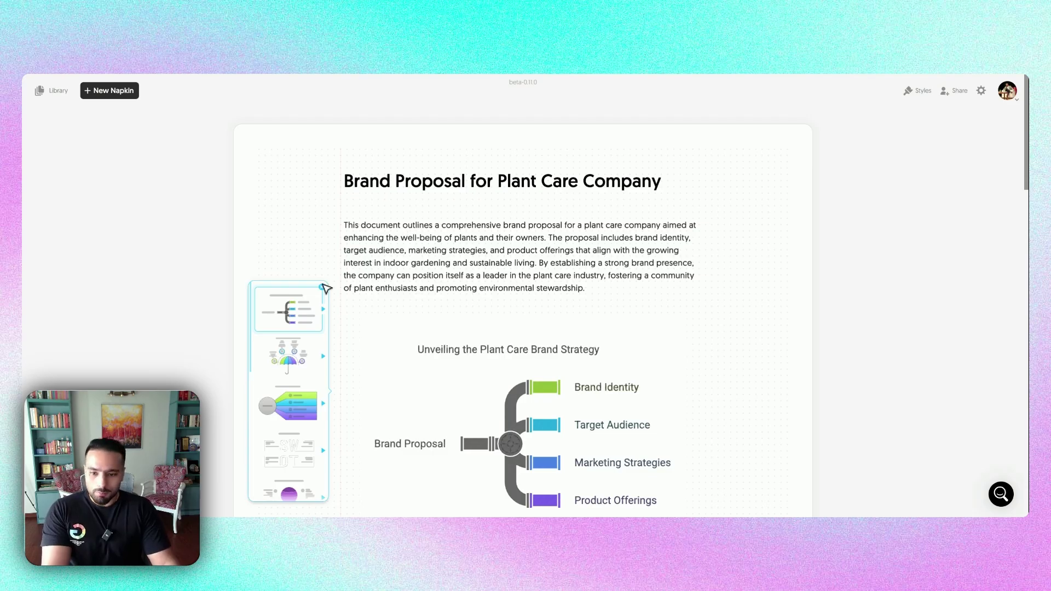
pyautogui.scroll(-2, 549, 275)
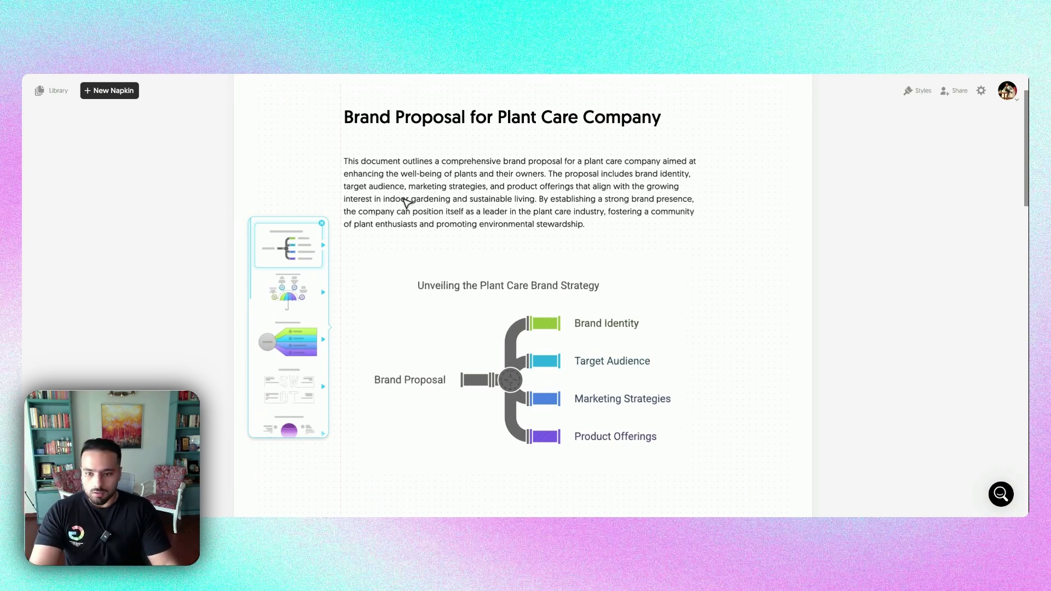
pyautogui.click(288, 293)
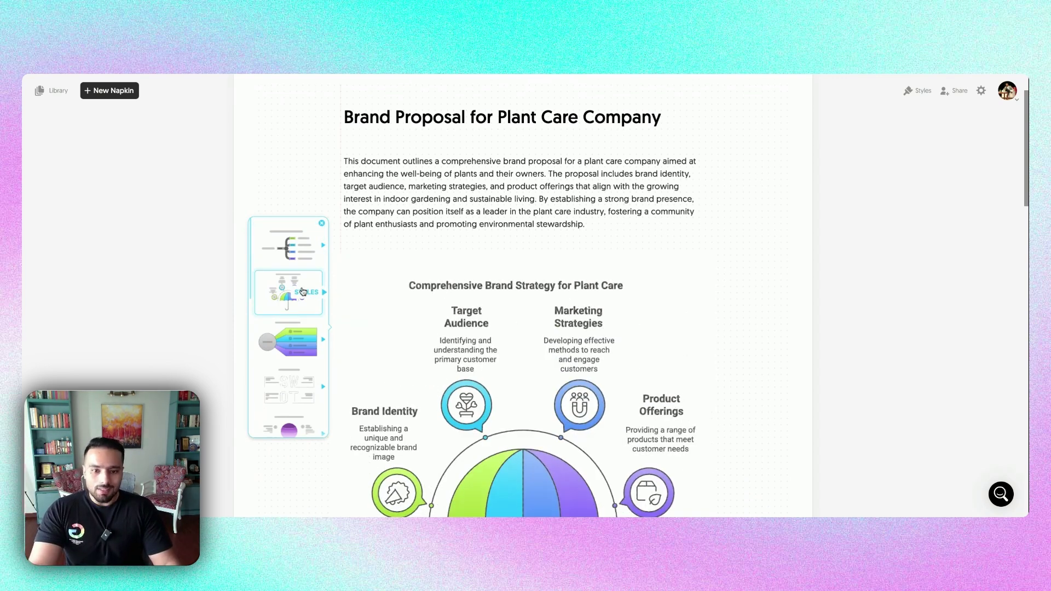
pyautogui.click(253, 292)
# Apply the fanned-keys layout with four coloured keys to the brand diagram.
pyautogui.scroll(-1, 295, 328)
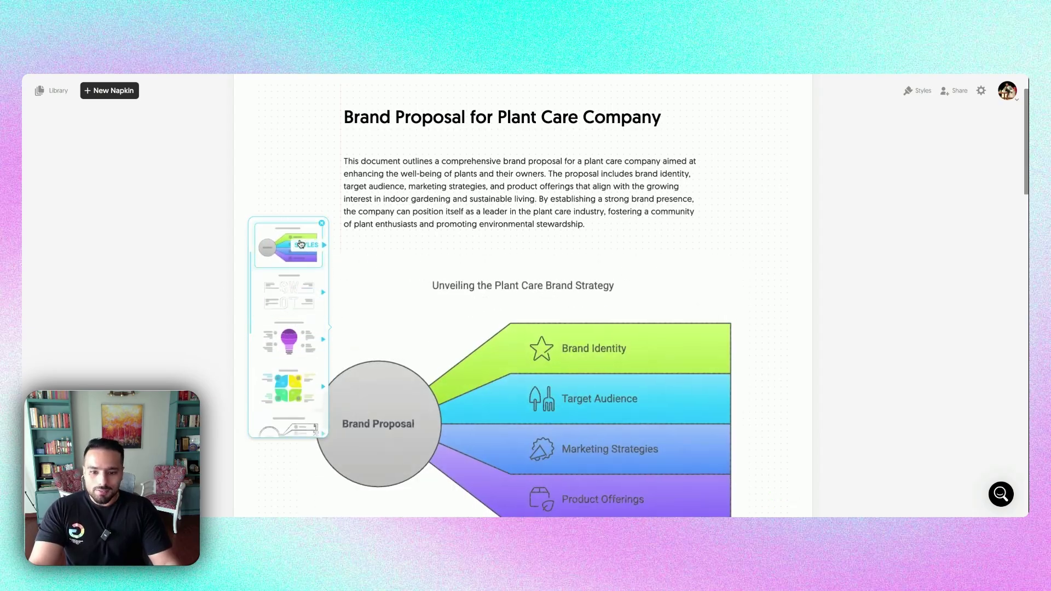
pyautogui.scroll(-2, 302, 328)
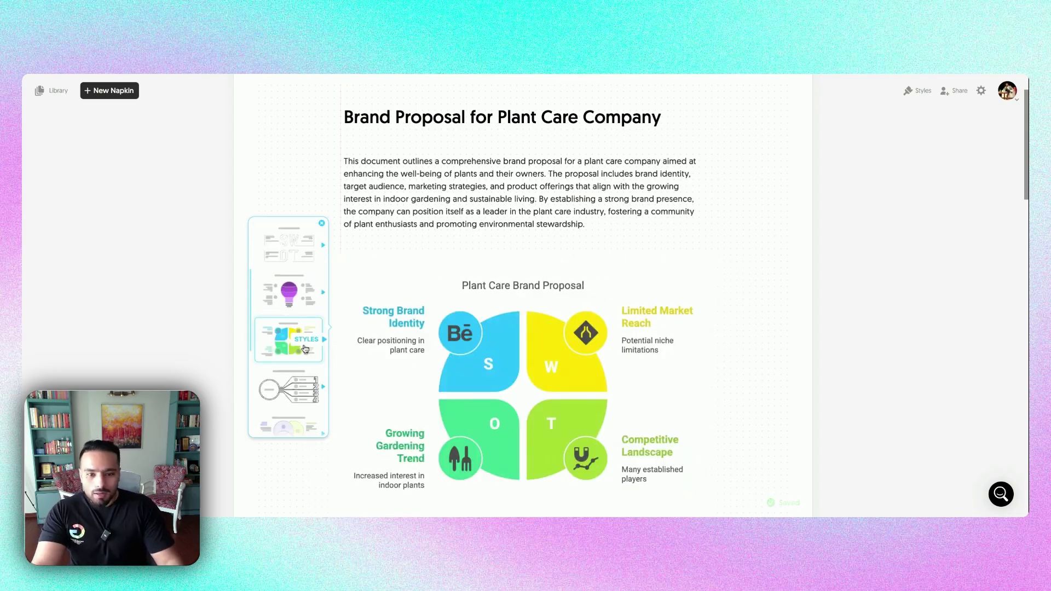
pyautogui.scroll(-3, 296, 355)
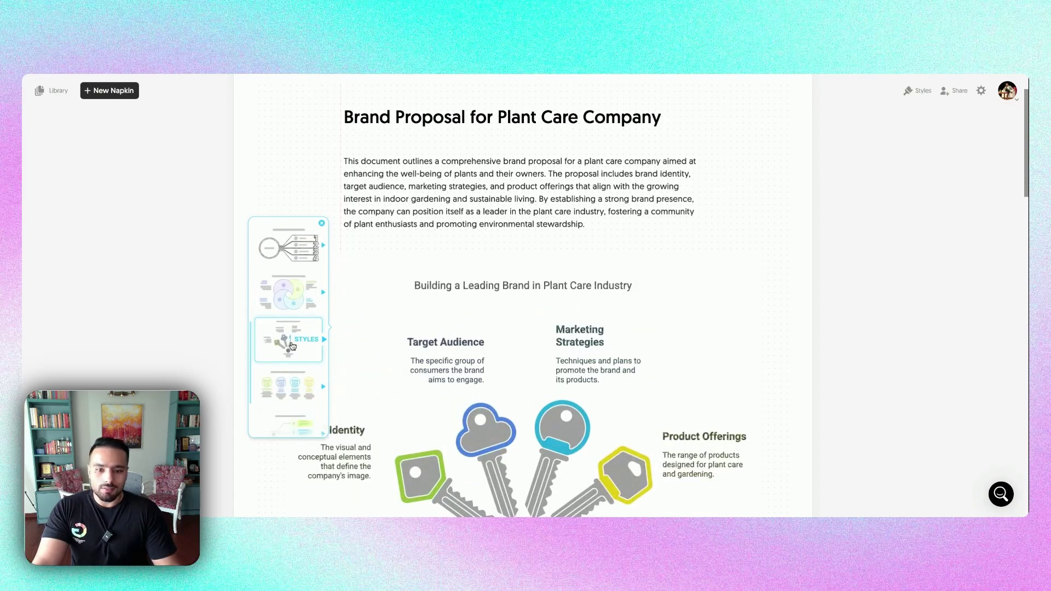
pyautogui.click(285, 342)
pyautogui.scroll(-1, 471, 330)
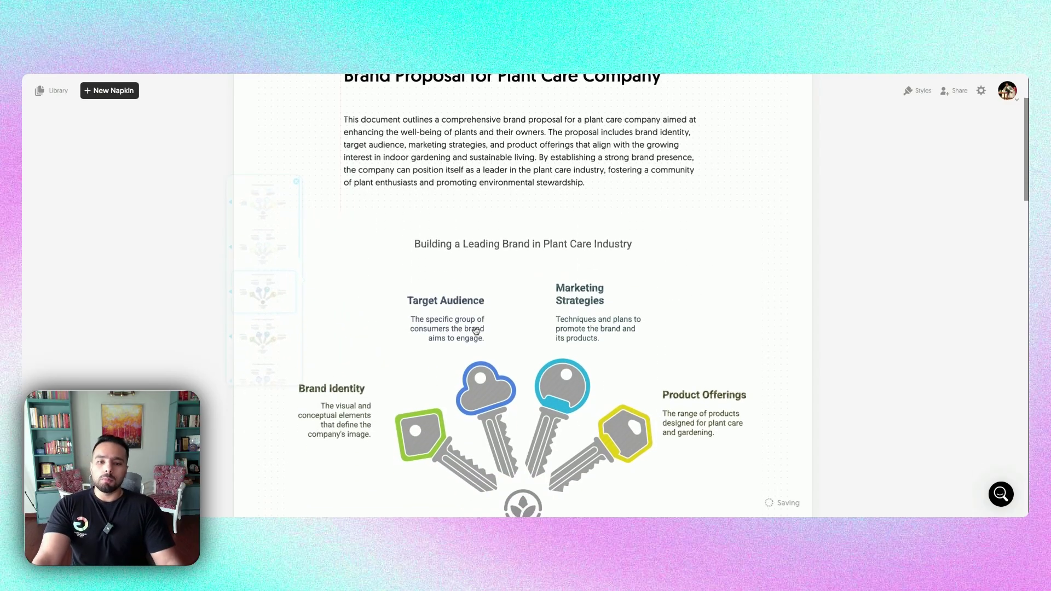
pyautogui.moveTo(265, 274)
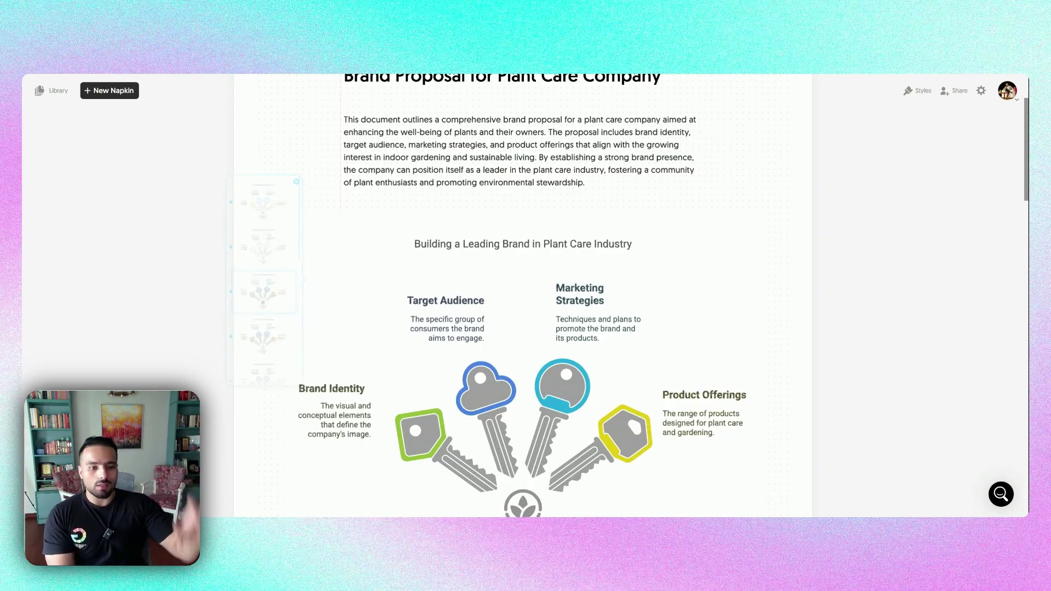
pyautogui.moveTo(252, 305)
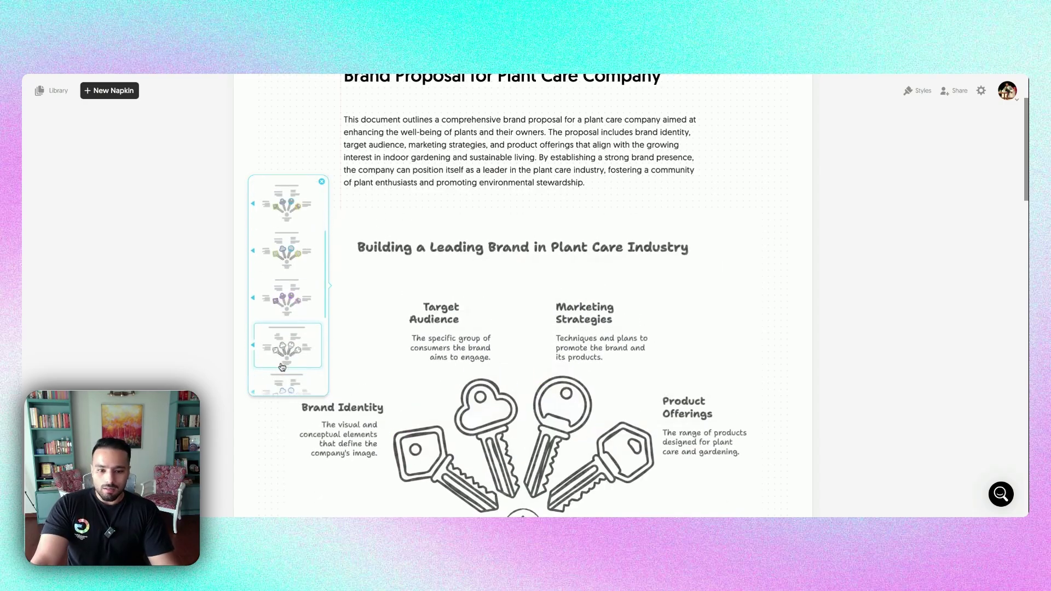
# Switch the keys diagram to its purple variant with purple outlines around grey keys.
pyautogui.scroll(-2, 283, 358)
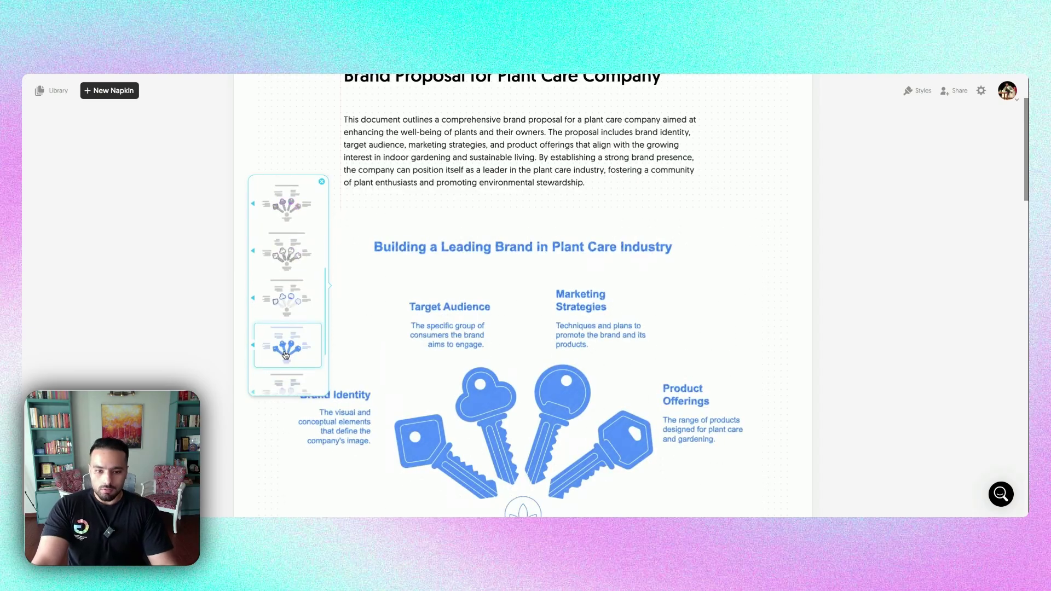
pyautogui.click(294, 222)
pyautogui.scroll(-1, 716, 229)
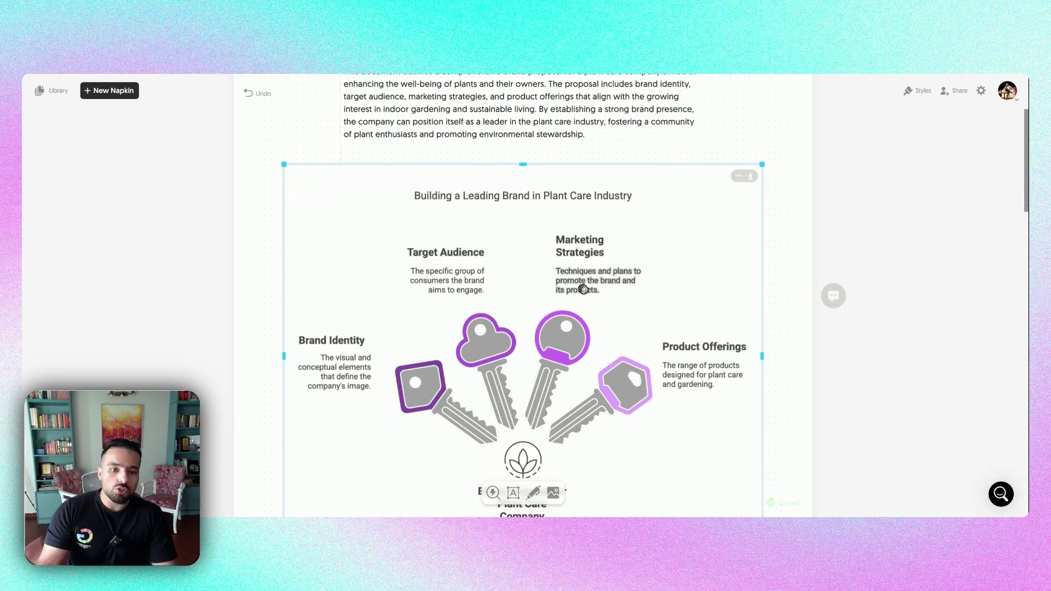
# Finish the Marketing Strategies description so it ends with 'its products for the company'.
pyautogui.click(583, 288)
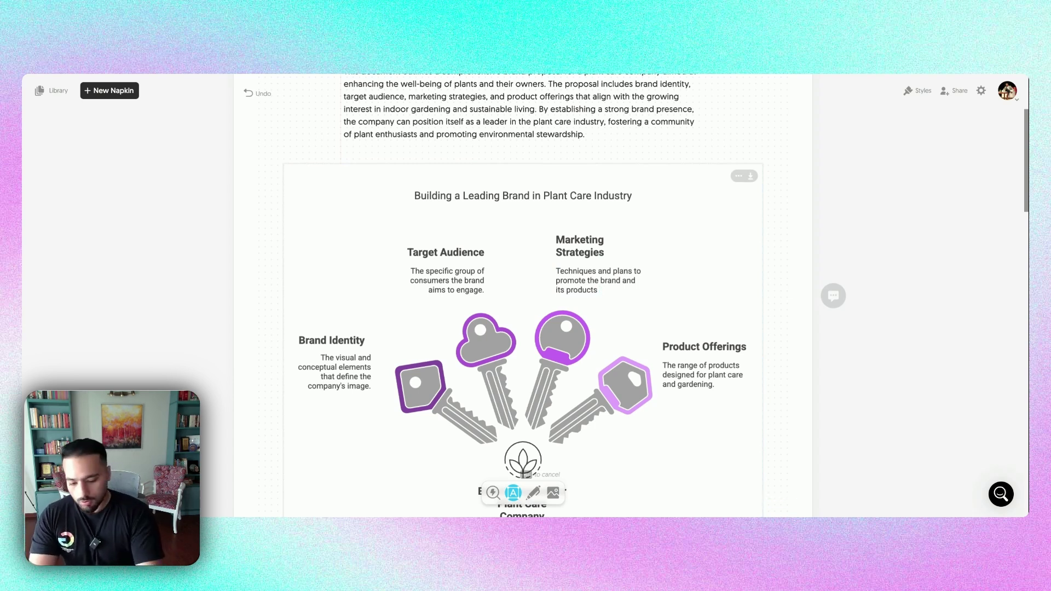
pyautogui.write('mpan')
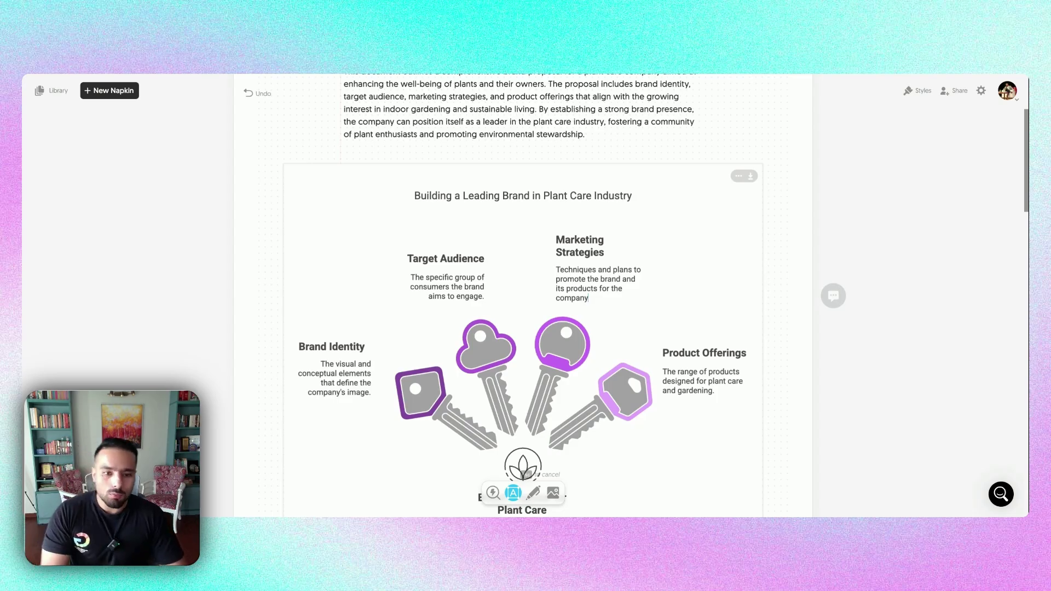
pyautogui.write('y')
pyautogui.scroll(-2, 611, 302)
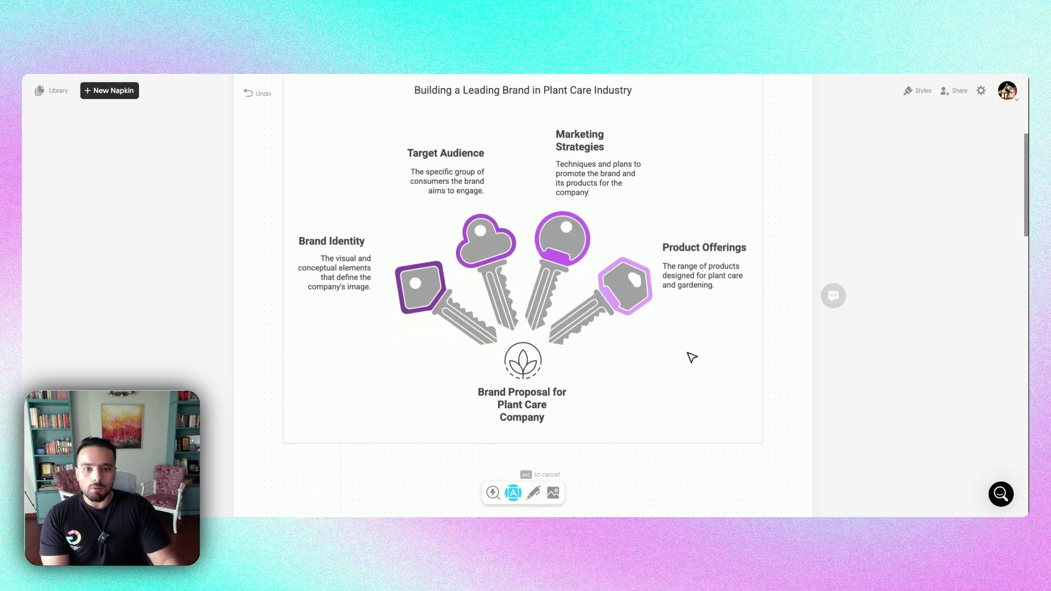
pyautogui.scroll(1, 692, 356)
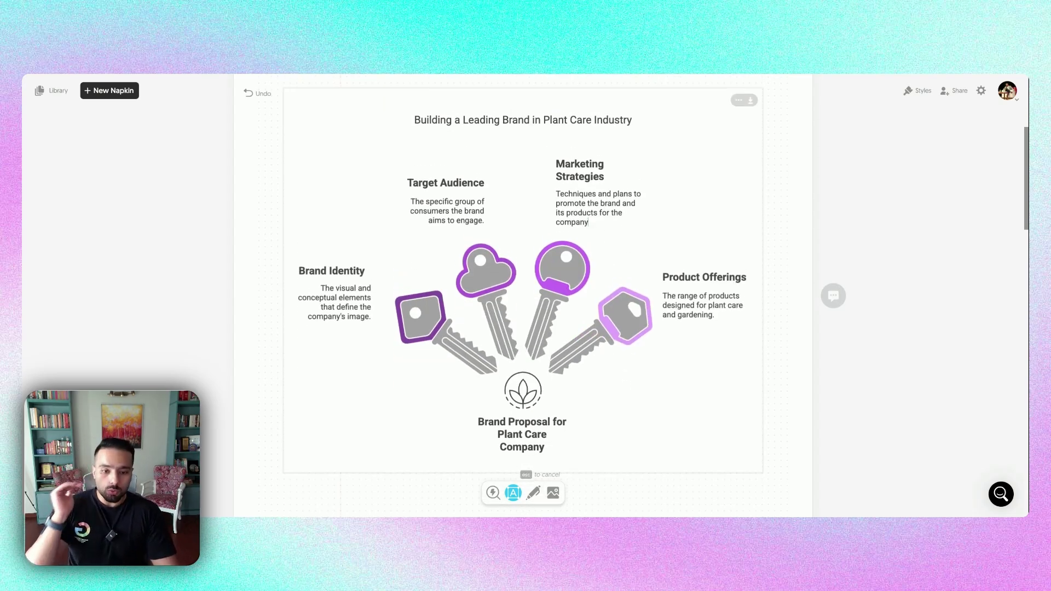
pyautogui.scroll(1, 693, 340)
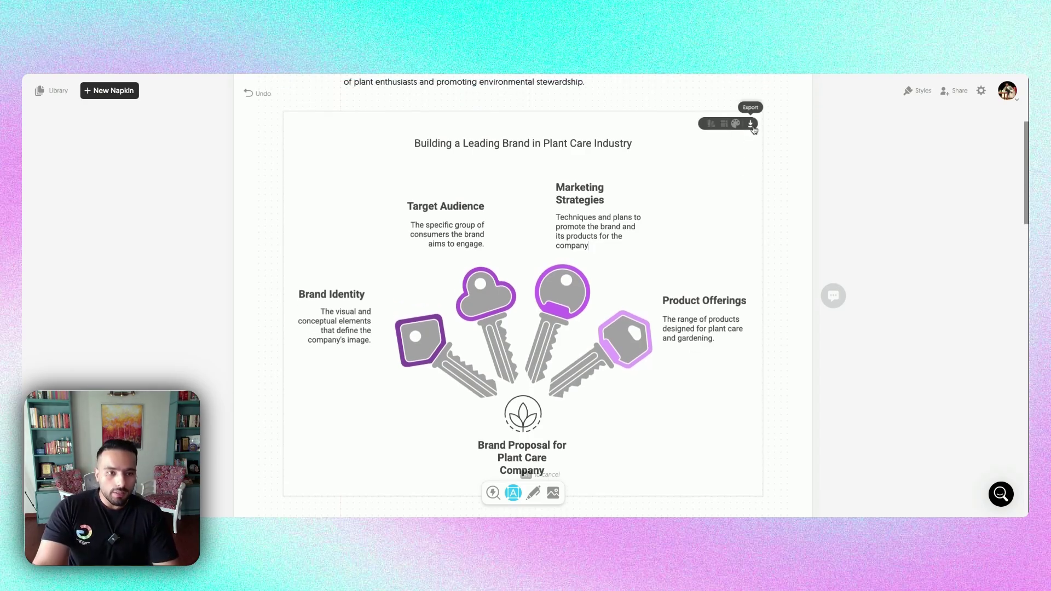
# Preview a lime green background on the diagram, leaving it white.
pyautogui.click(735, 124)
pyautogui.click(754, 79)
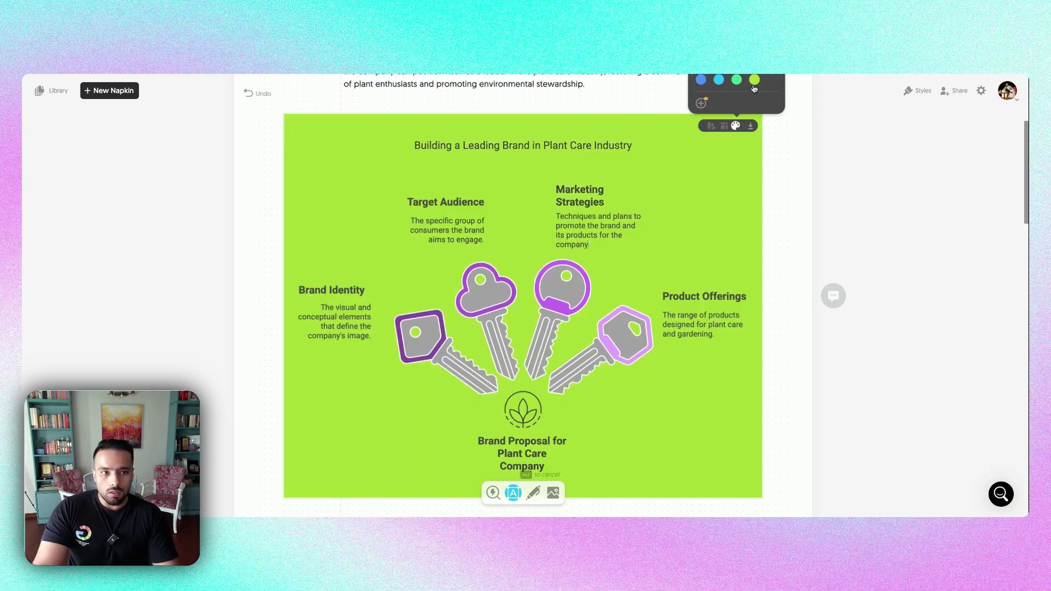
pyautogui.moveTo(736, 127)
pyautogui.scroll(3, 735, 125)
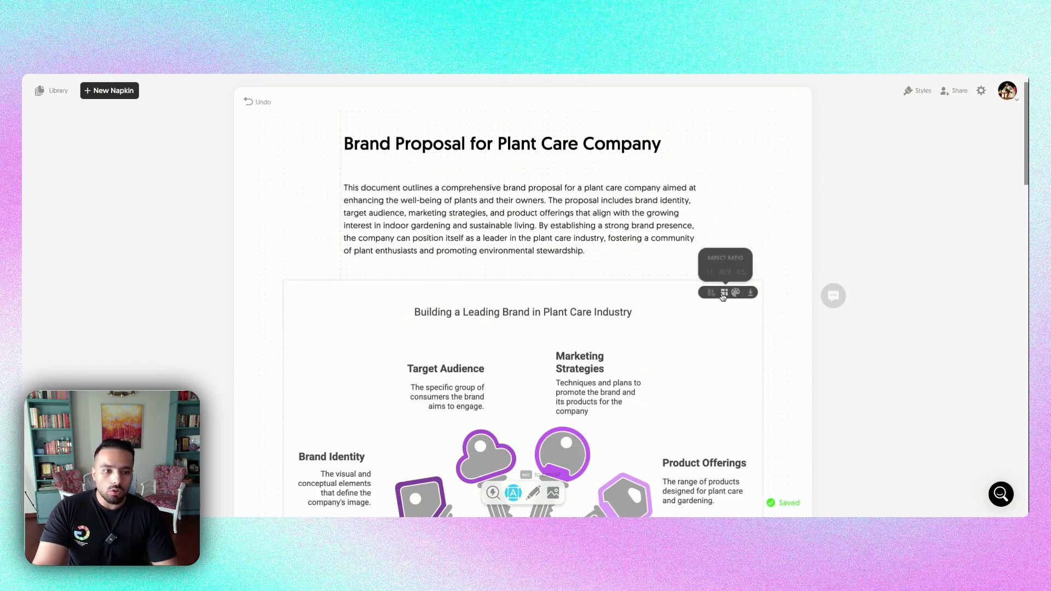
# Copy the keys diagram to the clipboard as a light-mode PNG and close the export window.
pyautogui.click(750, 294)
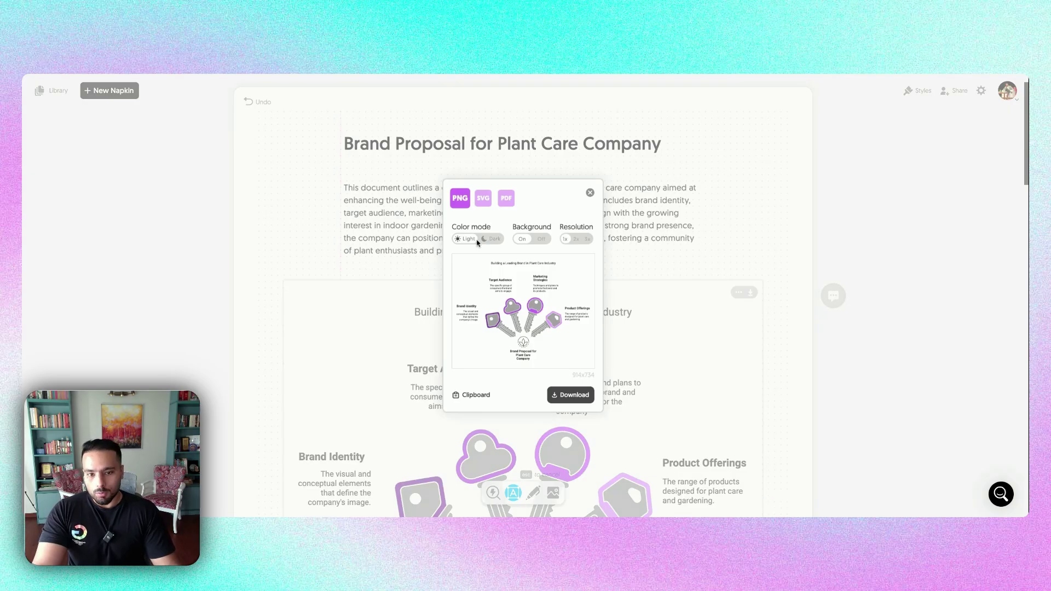
pyautogui.click(482, 240)
pyautogui.click(476, 242)
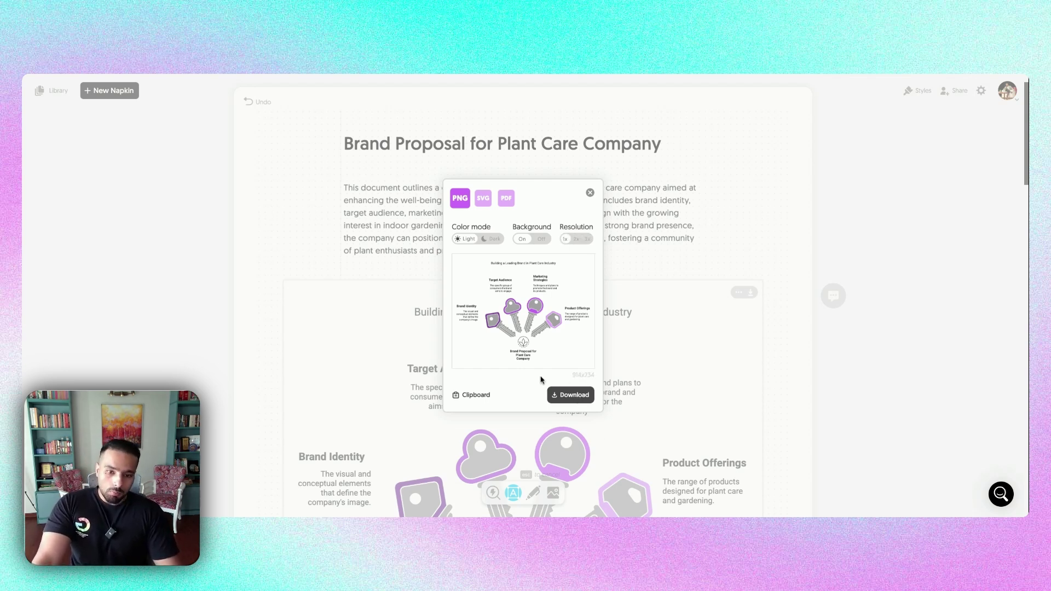
pyautogui.click(484, 396)
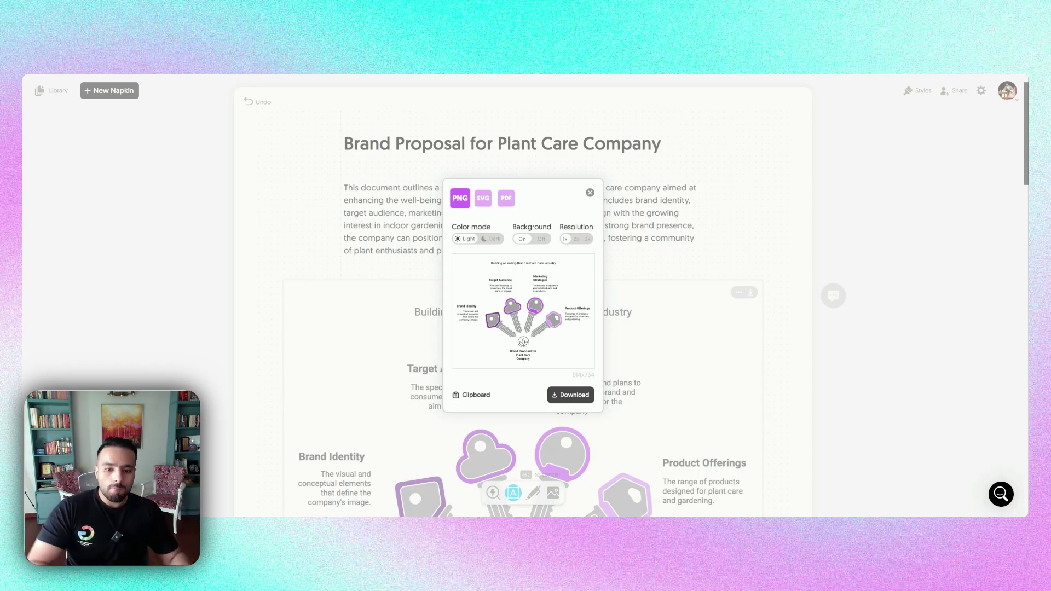
pyautogui.press('Escape')
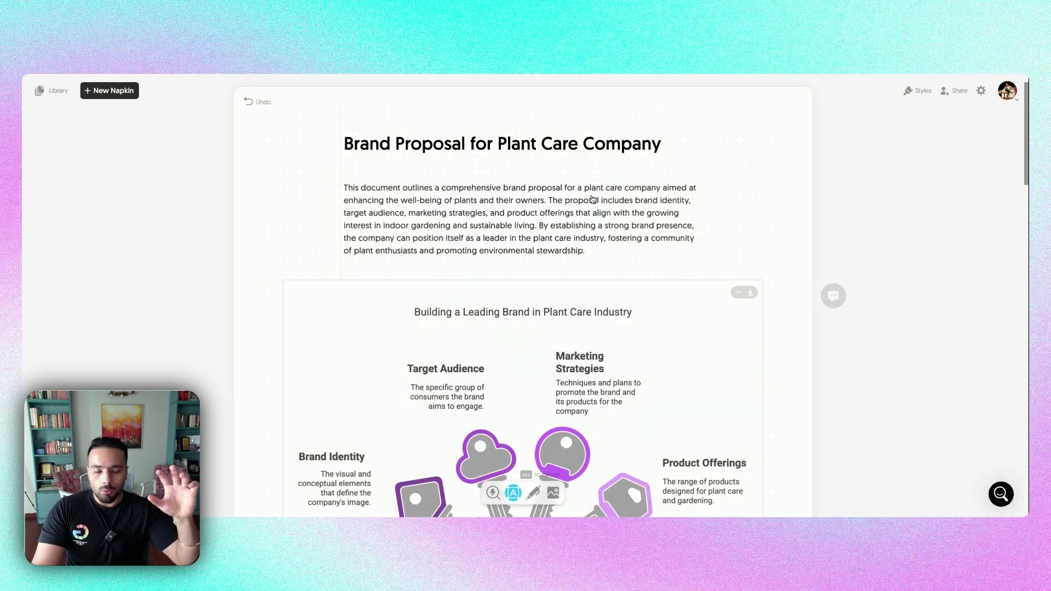
pyautogui.scroll(-6, 598, 237)
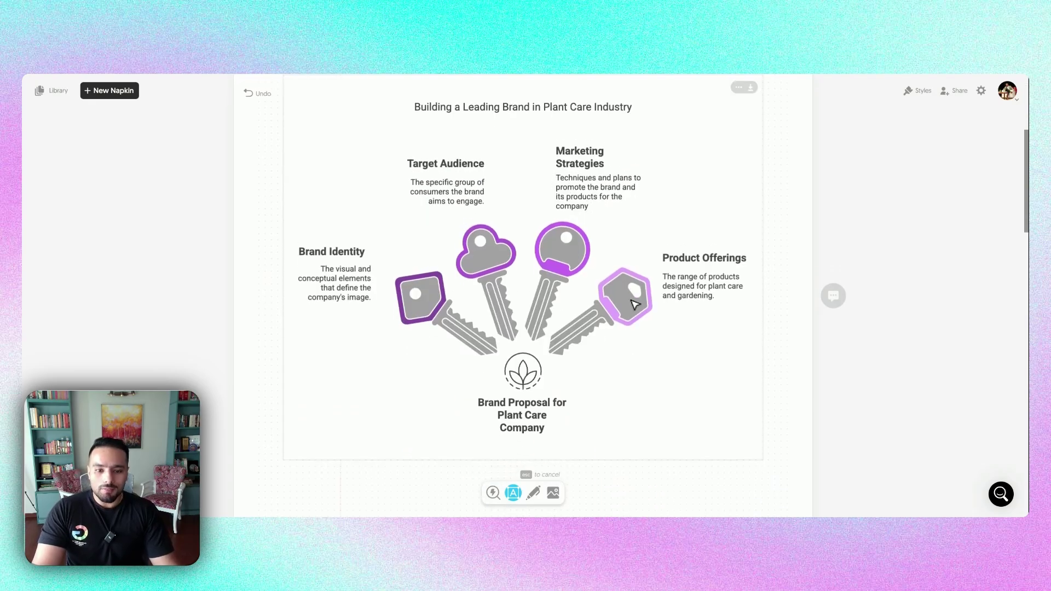
pyautogui.scroll(-4, 635, 305)
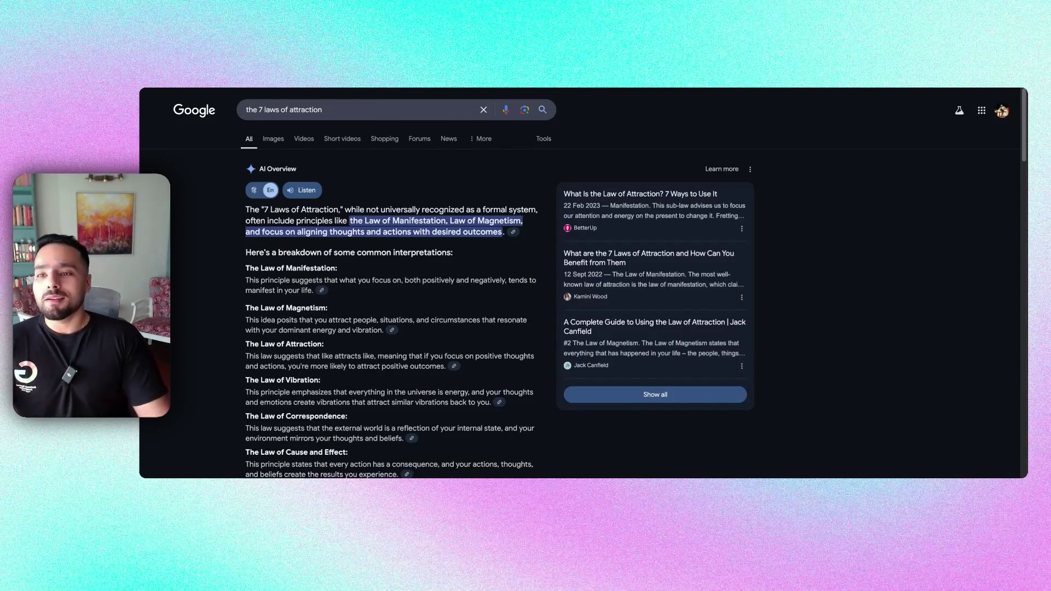
# Select Google's AI Overview text on the 7 laws of attraction, top to last law.
pyautogui.scroll(-1, 583, 283)
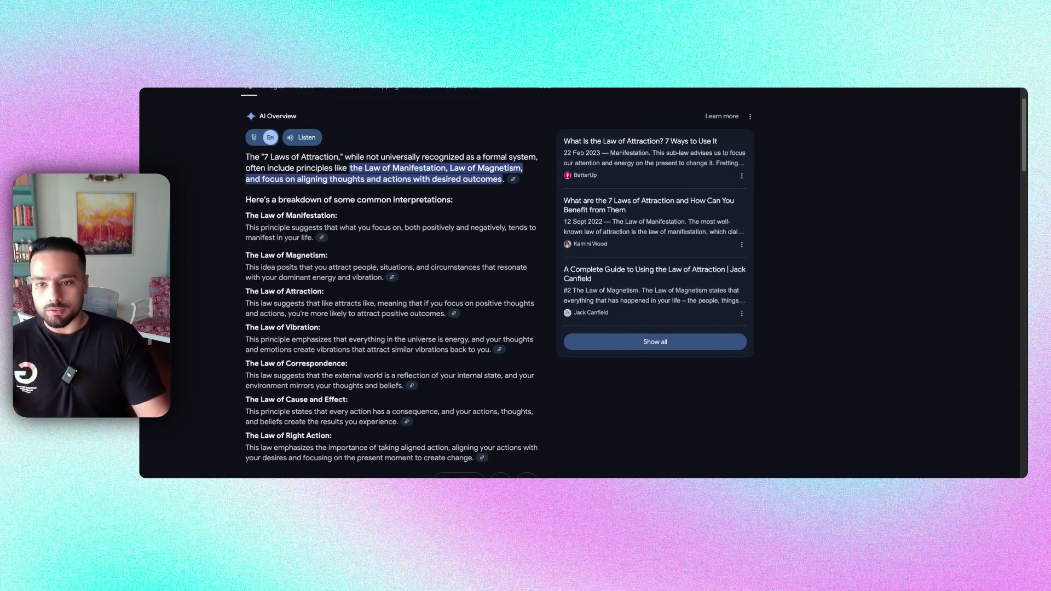
pyautogui.scroll(-1, 583, 283)
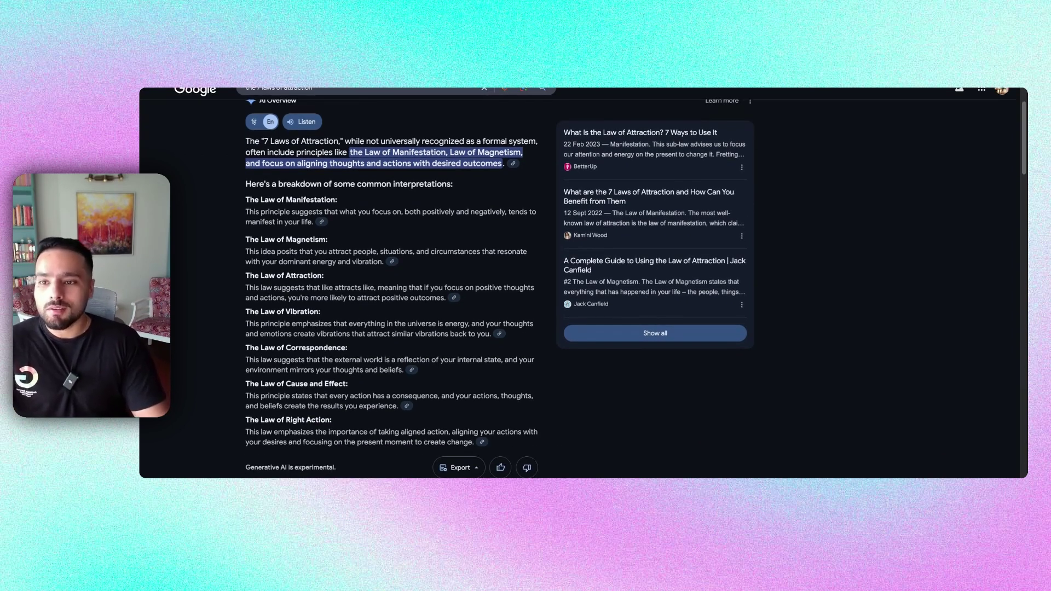
pyautogui.moveTo(250, 142); pyautogui.dragTo(473, 444)
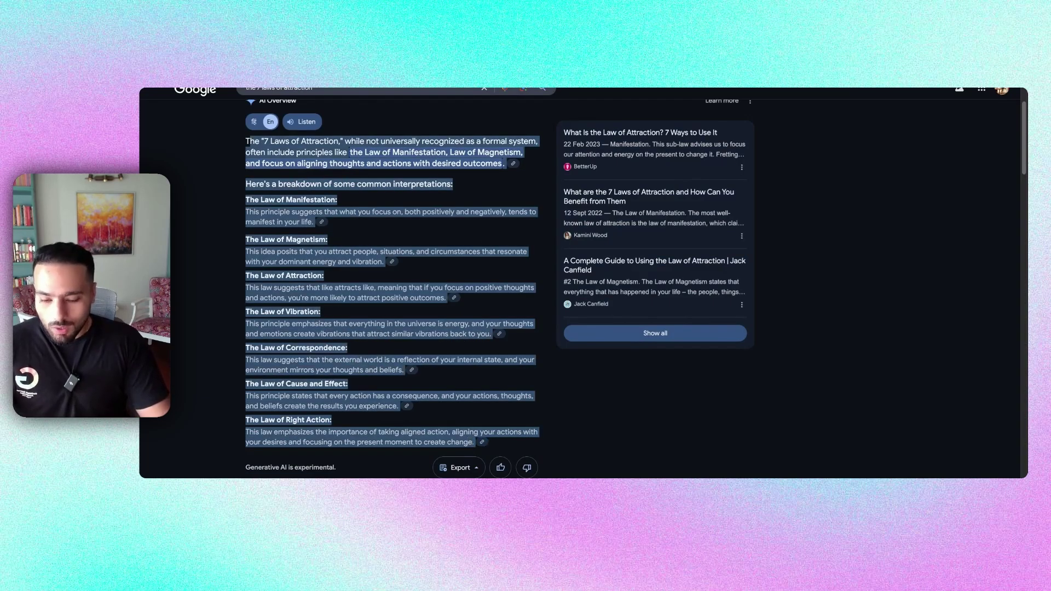
pyautogui.click(474, 88)
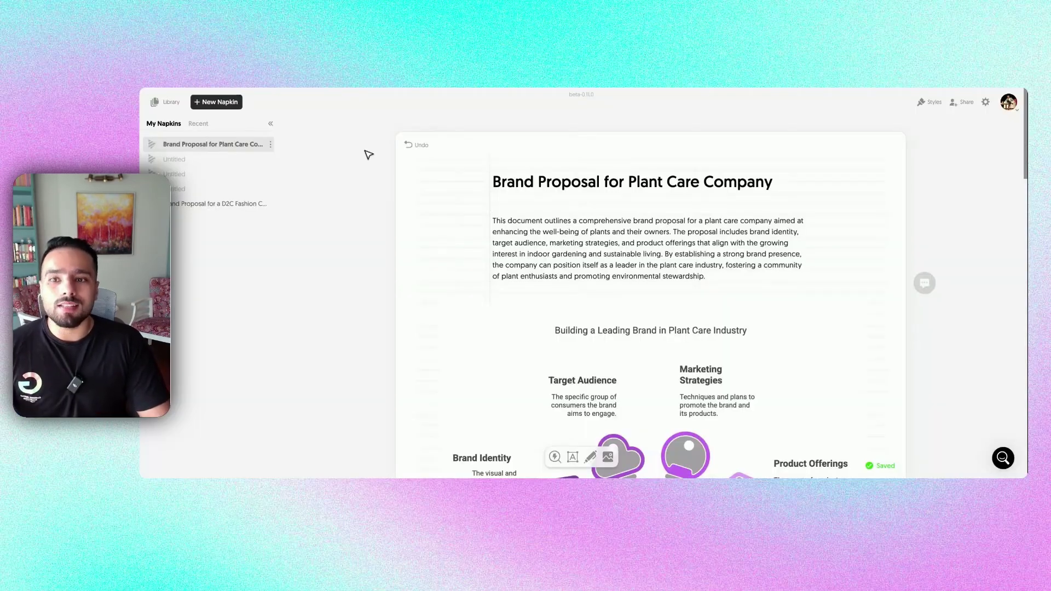
# Paste the '7 Laws of Attraction' text into a new napkin and select all of it.
pyautogui.click(224, 103)
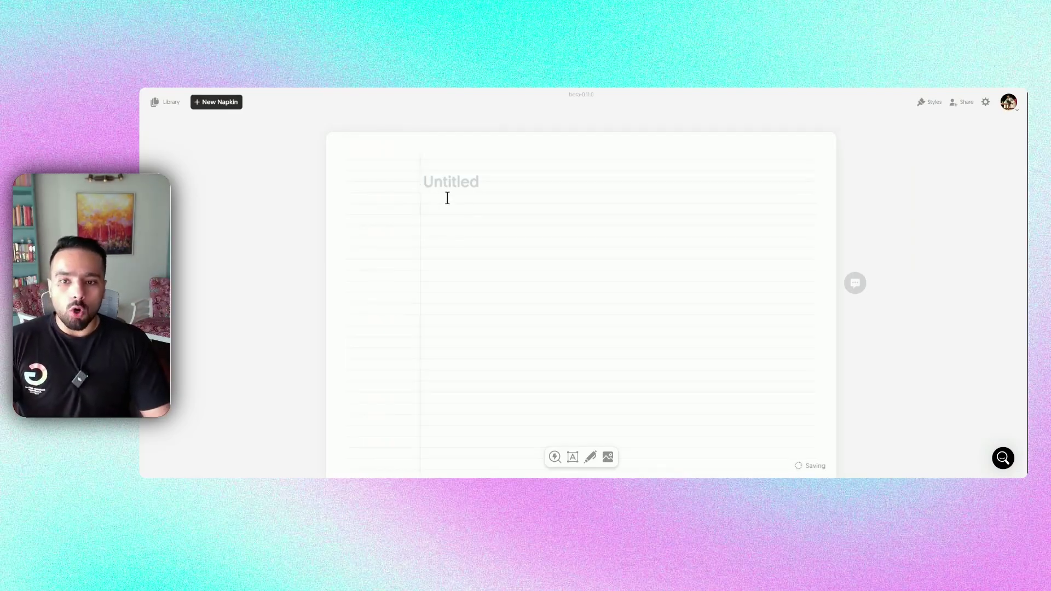
pyautogui.hotkey('ctrl', 'v')
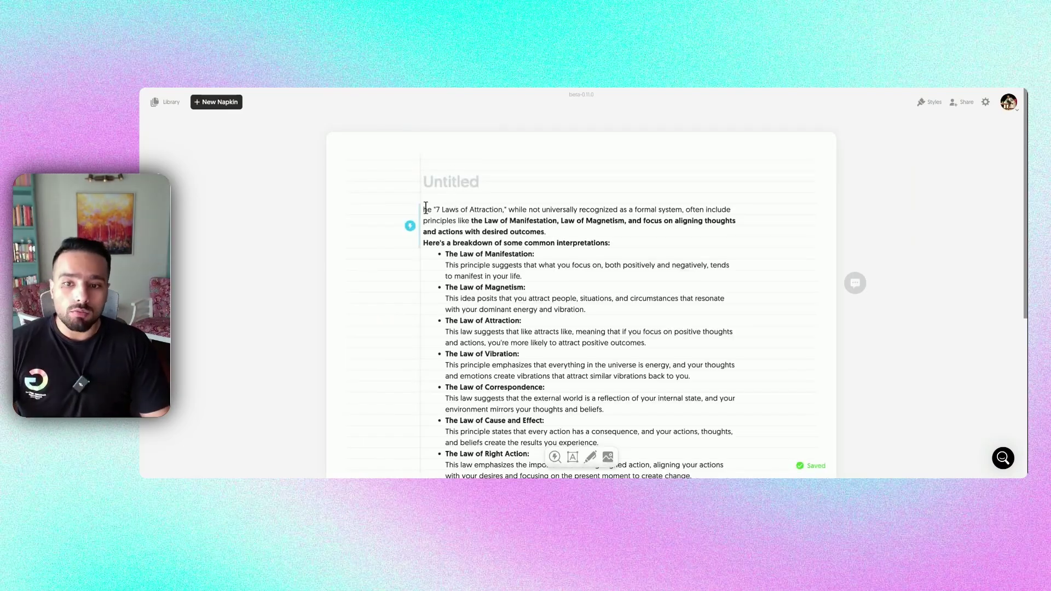
pyautogui.scroll(-2, 467, 265)
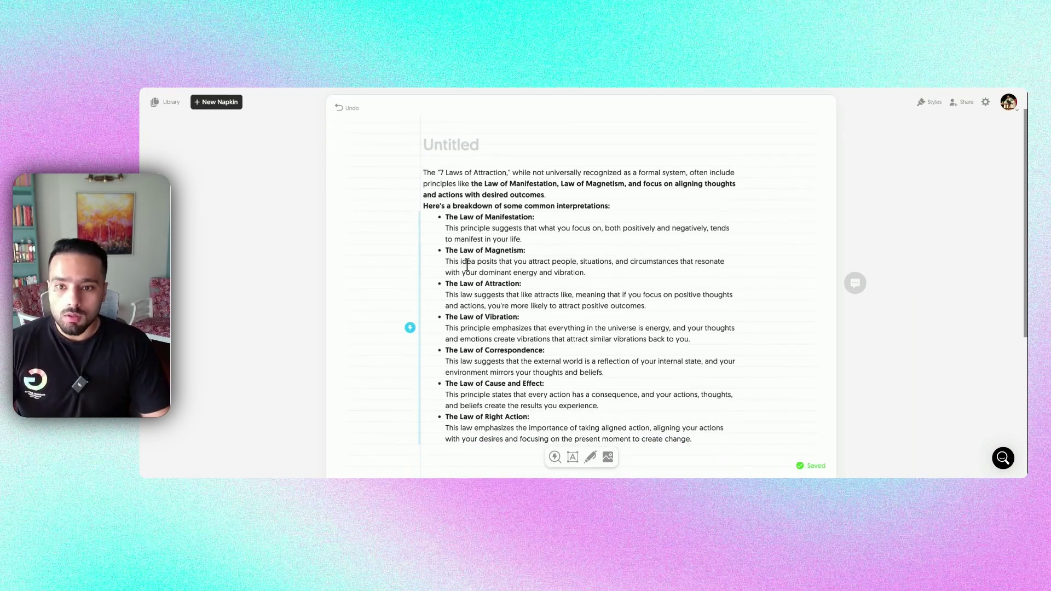
pyautogui.scroll(-2, 467, 264)
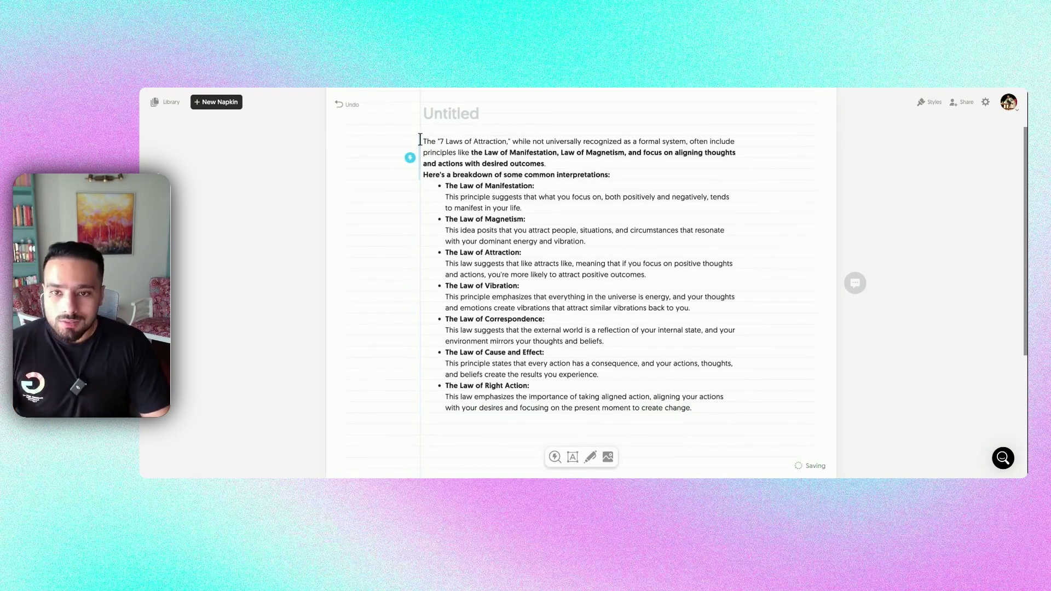
pyautogui.moveTo(423, 141); pyautogui.dragTo(697, 405)
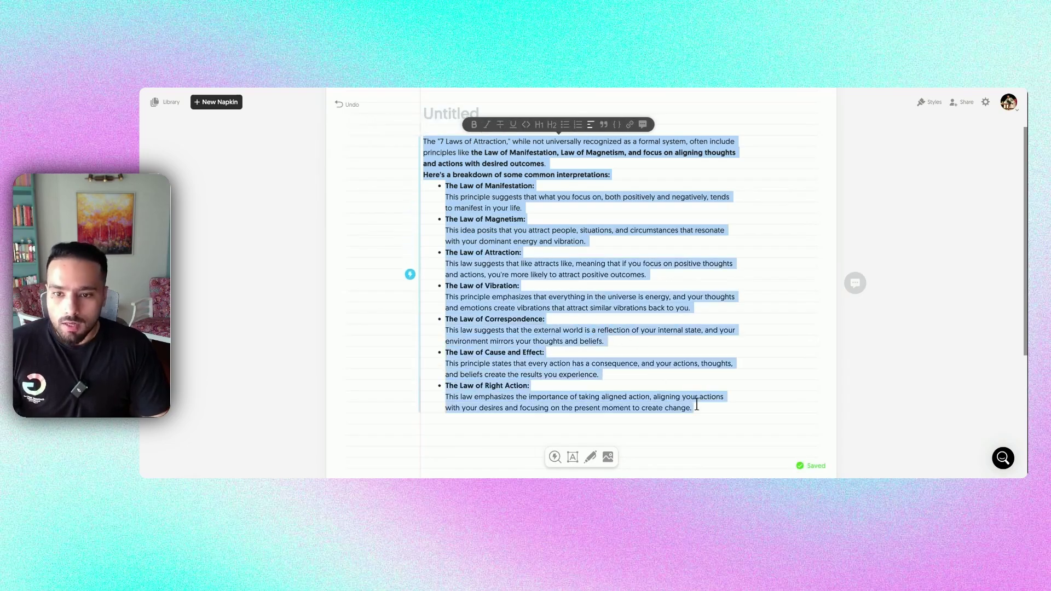
# Generate a visual from the laws text, previewing concentric-circle and arrows-in-target styles.
pyautogui.click(410, 274)
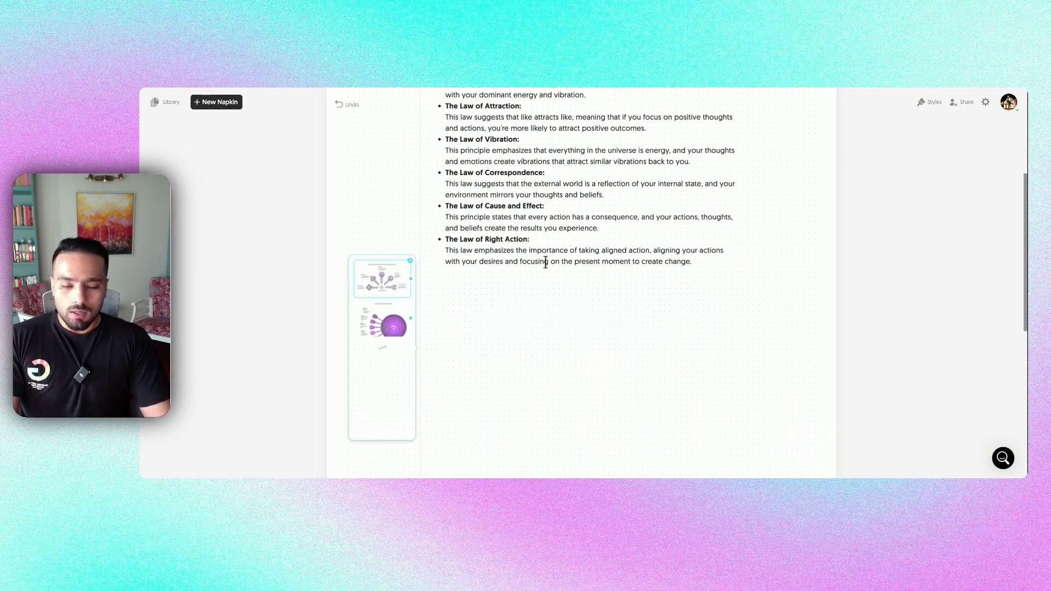
pyautogui.moveTo(402, 279)
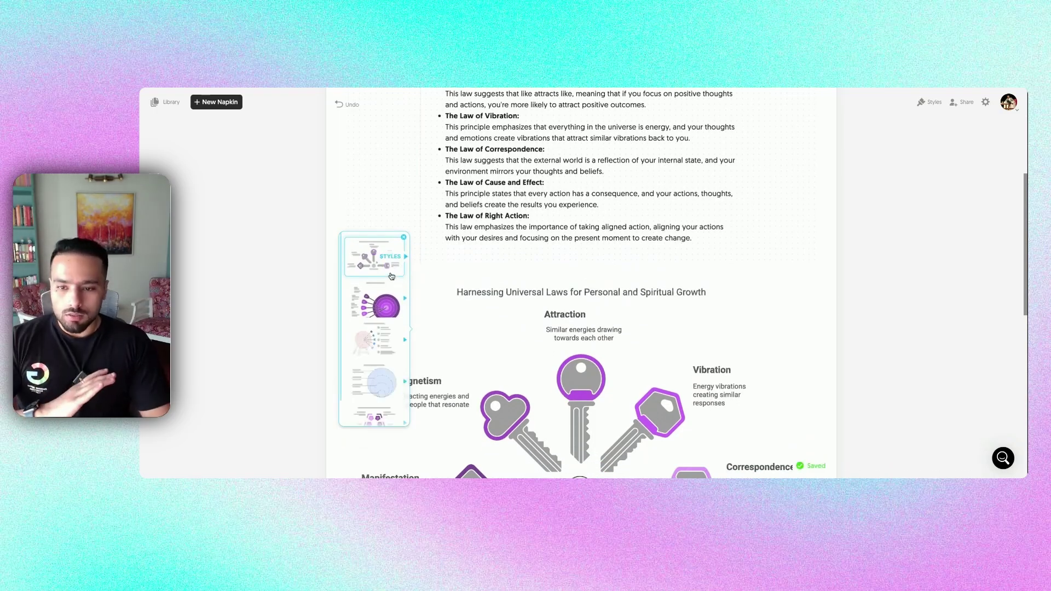
pyautogui.click(370, 298)
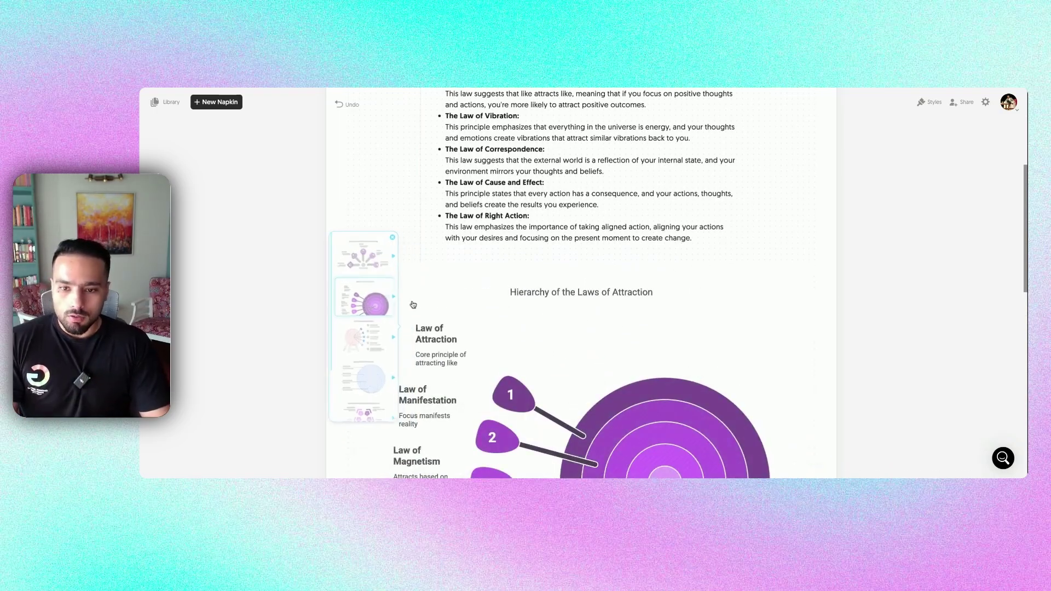
pyautogui.scroll(-3, 488, 316)
pyautogui.scroll(-3, 489, 318)
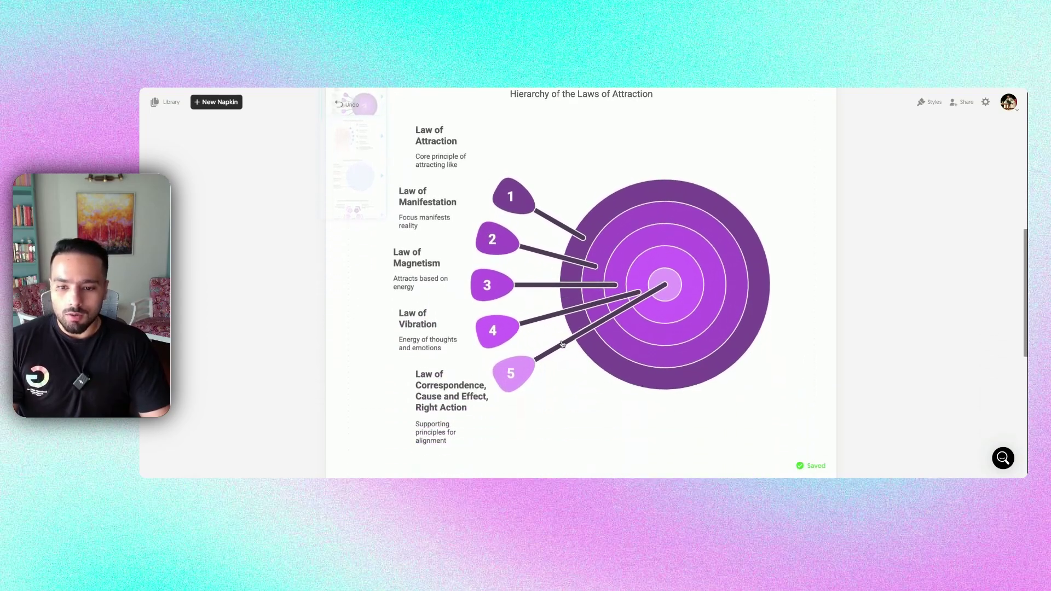
pyautogui.scroll(1, 563, 343)
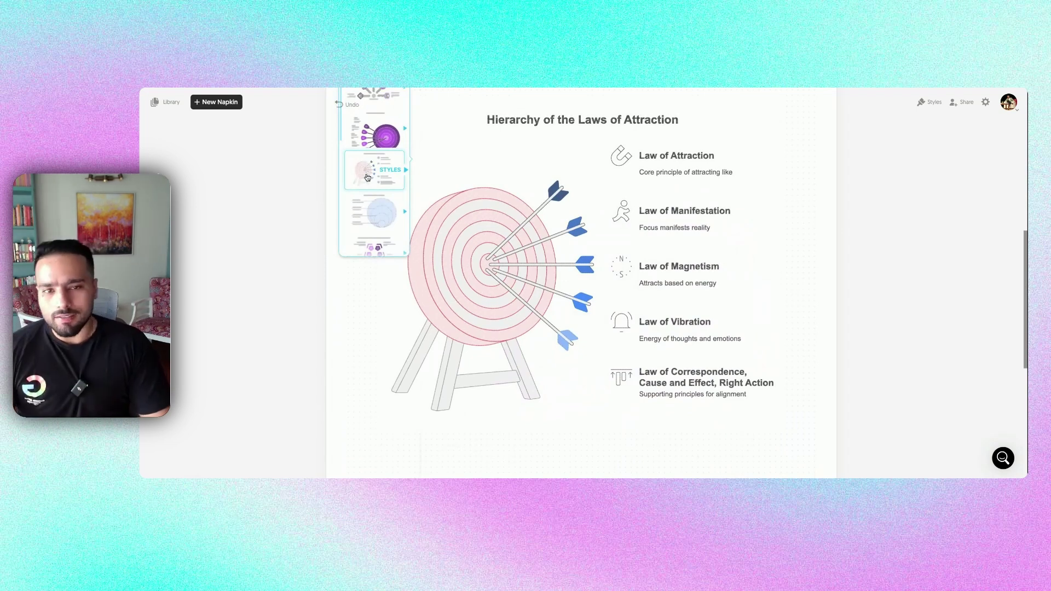
pyautogui.click(368, 177)
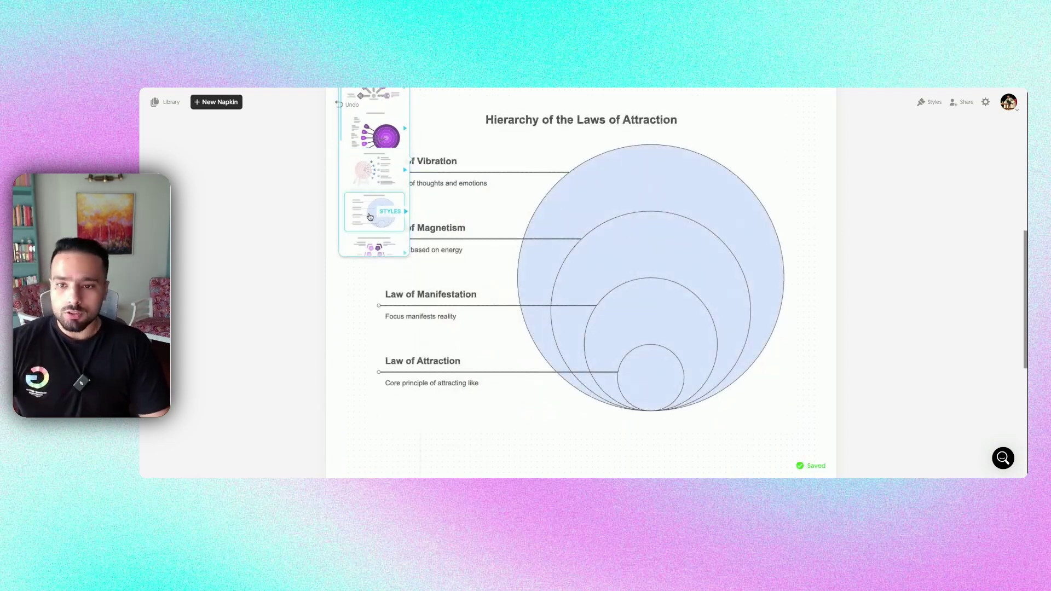
# Apply the purple ripple 'Laws of Attraction Breakdown' style with laws around concentric rings.
pyautogui.scroll(-2, 371, 245)
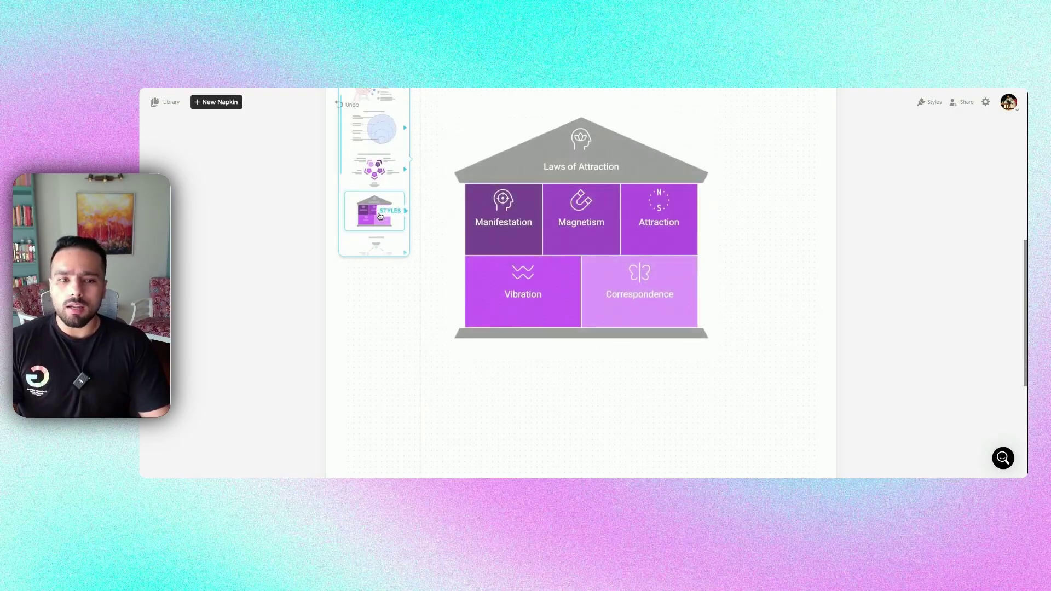
pyautogui.scroll(-1, 378, 217)
pyautogui.scroll(-1, 379, 216)
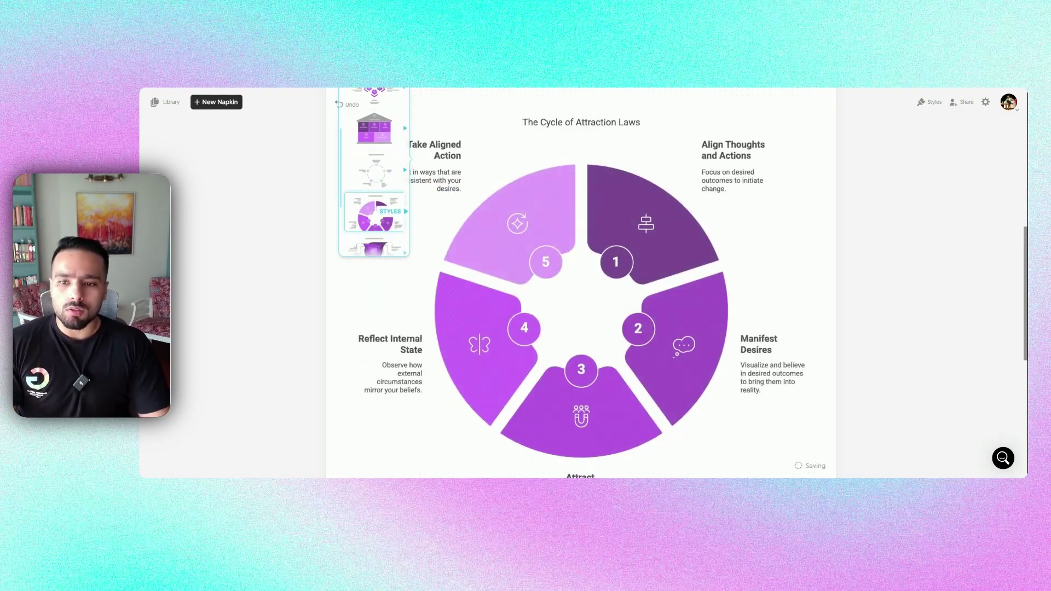
pyautogui.scroll(-1, 376, 213)
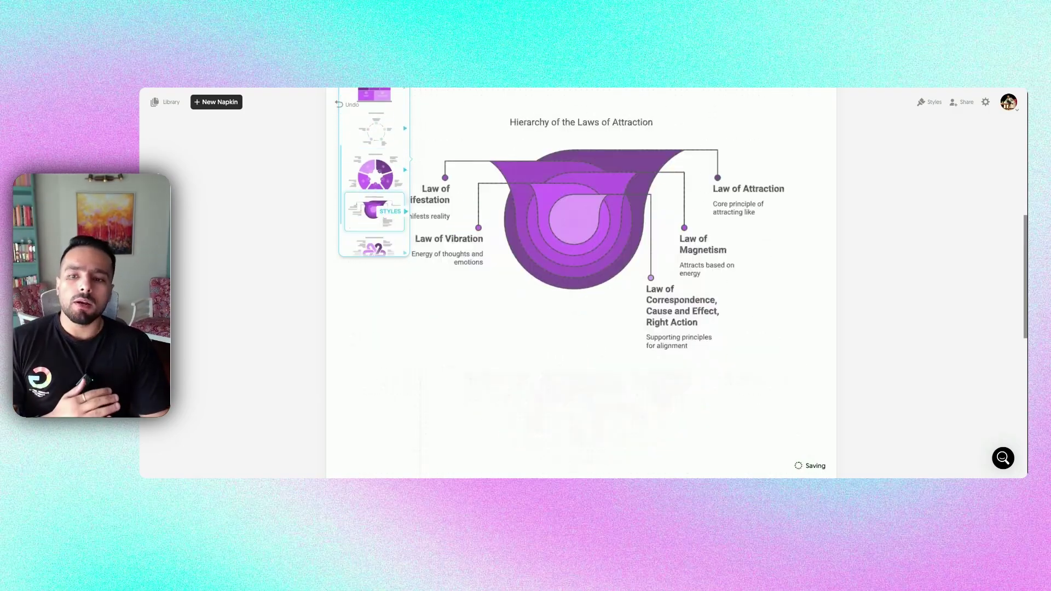
pyautogui.scroll(-2, 378, 219)
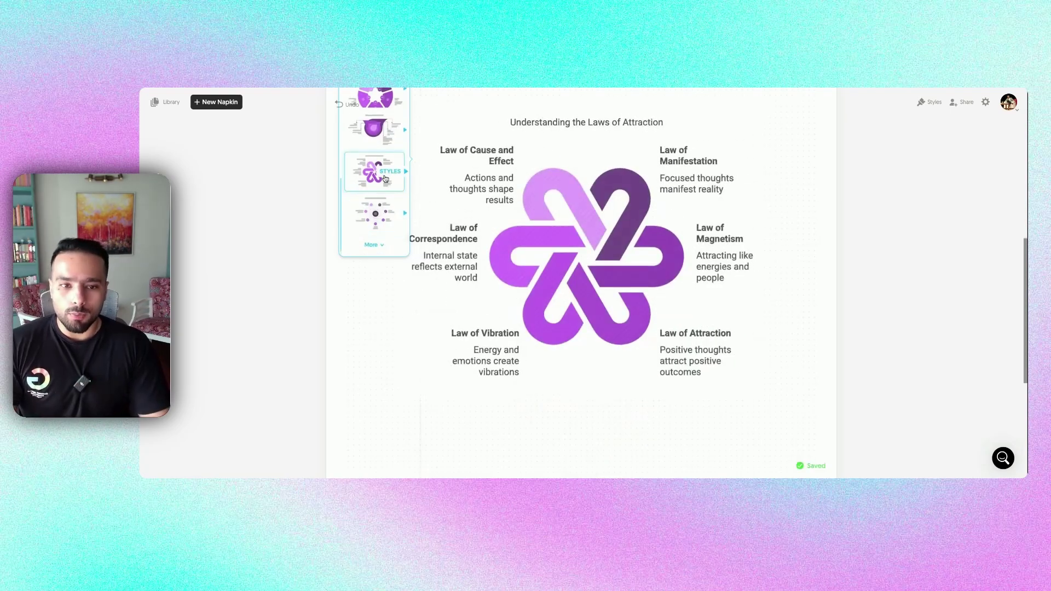
pyautogui.click(386, 229)
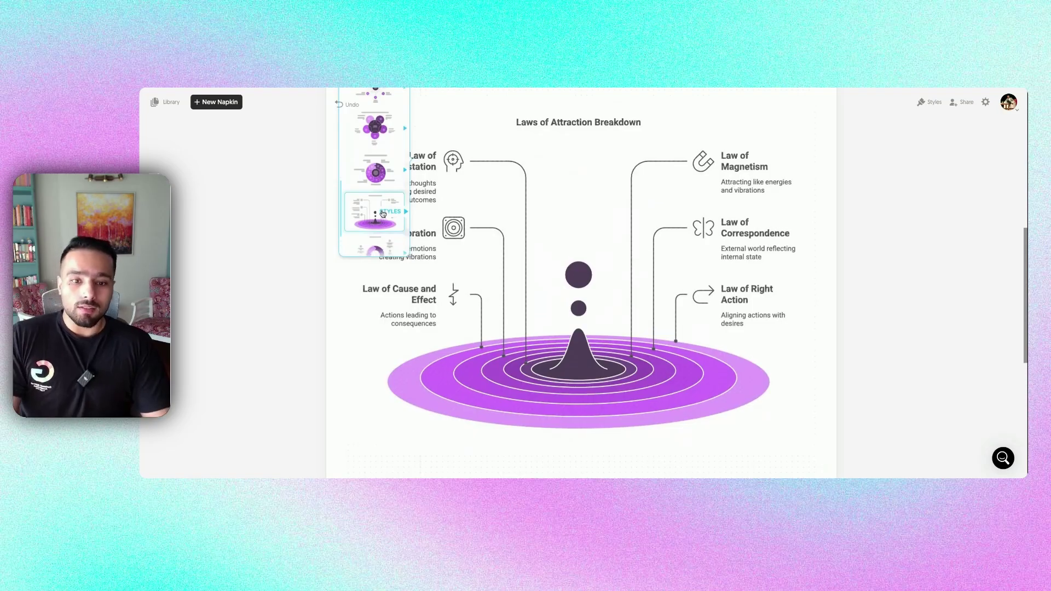
# Switch the ripple chart to the multicolour filled pastel variant with hand-lettered coloured titles.
pyautogui.click(382, 213)
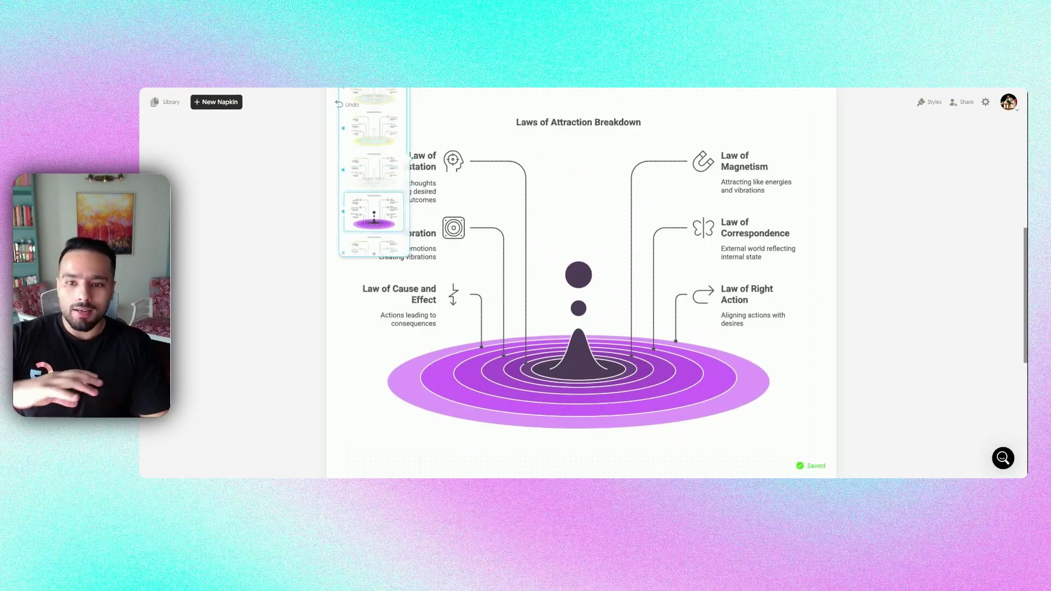
pyautogui.click(379, 171)
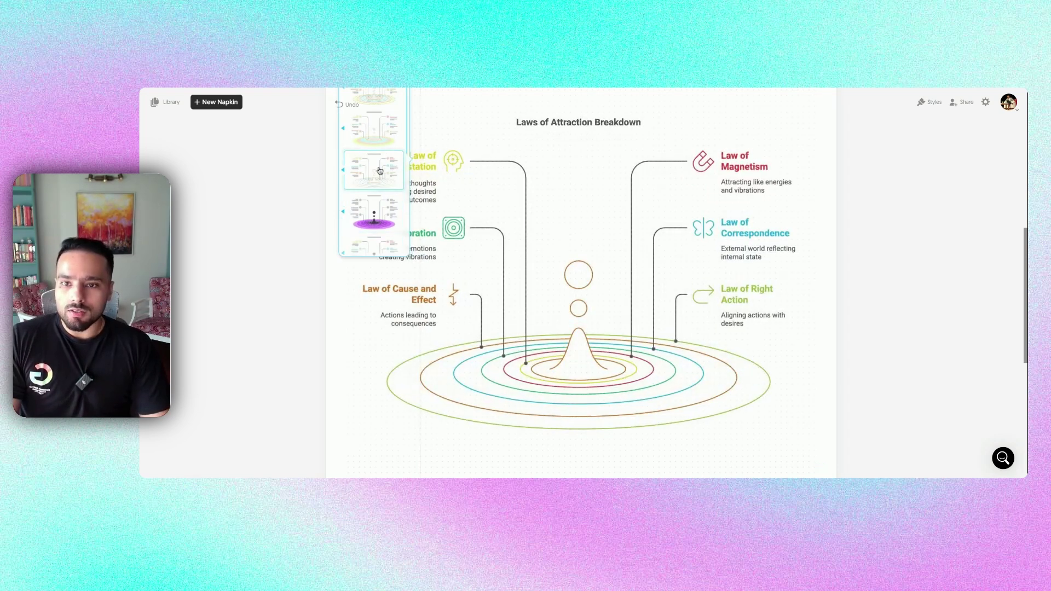
pyautogui.click(380, 143)
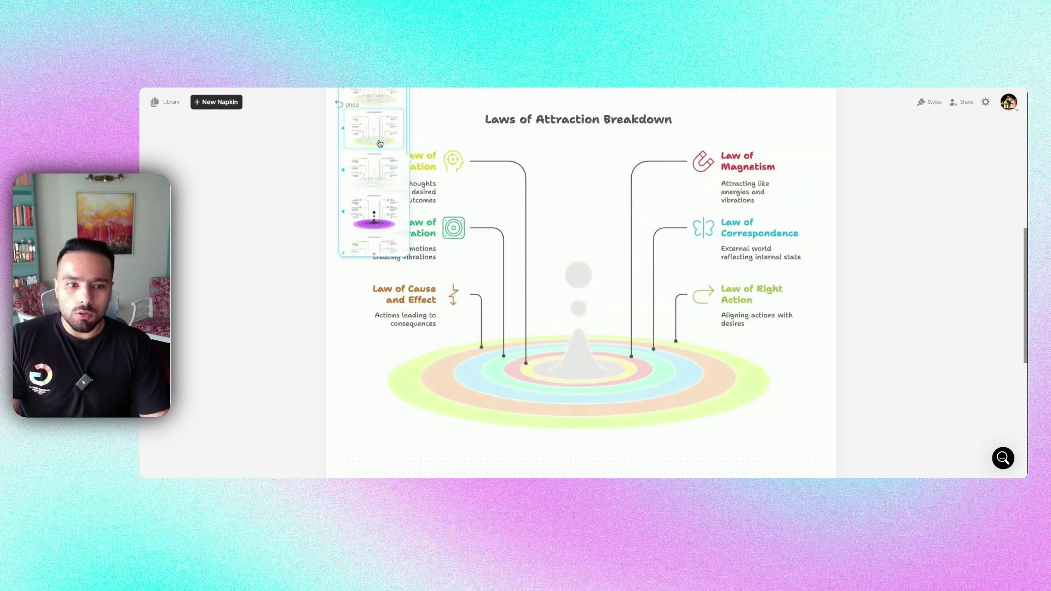
pyautogui.click(379, 144)
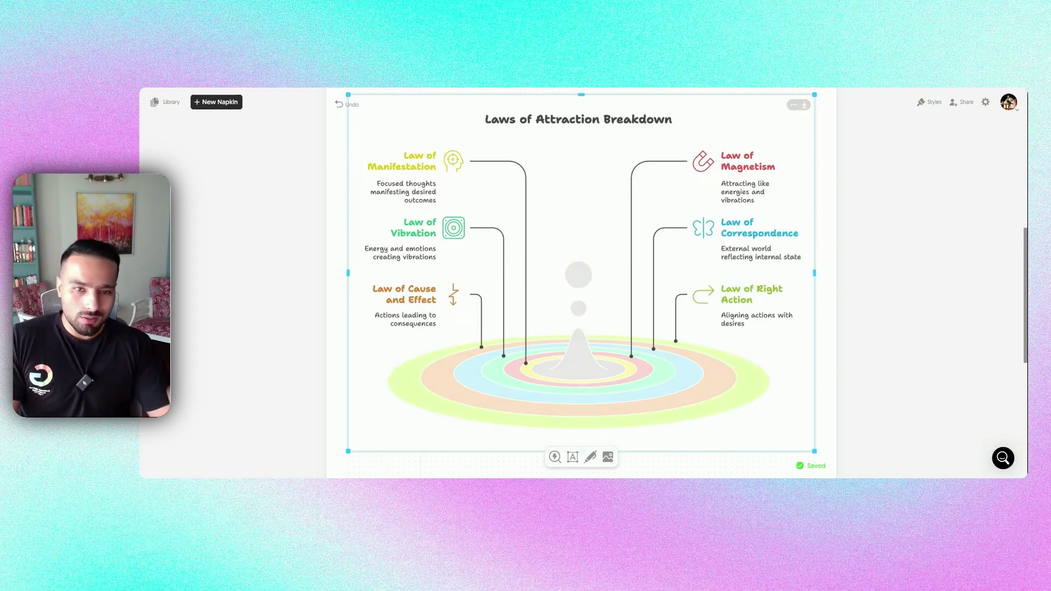
# Bring up the PNG/SVG/PDF export options for the pastel Laws of Attraction ripple infographic.
pyautogui.click(805, 105)
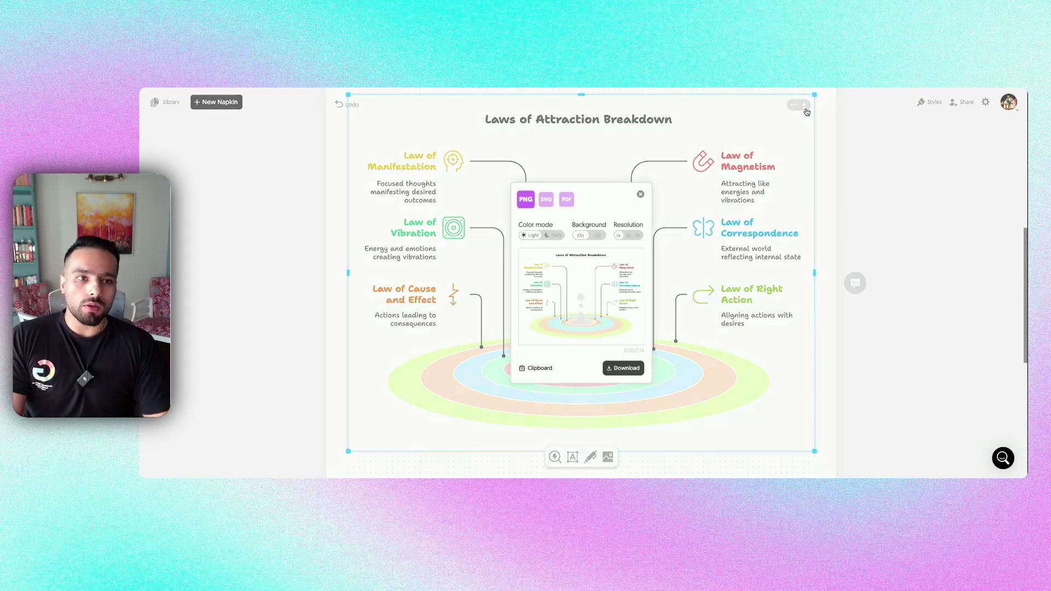